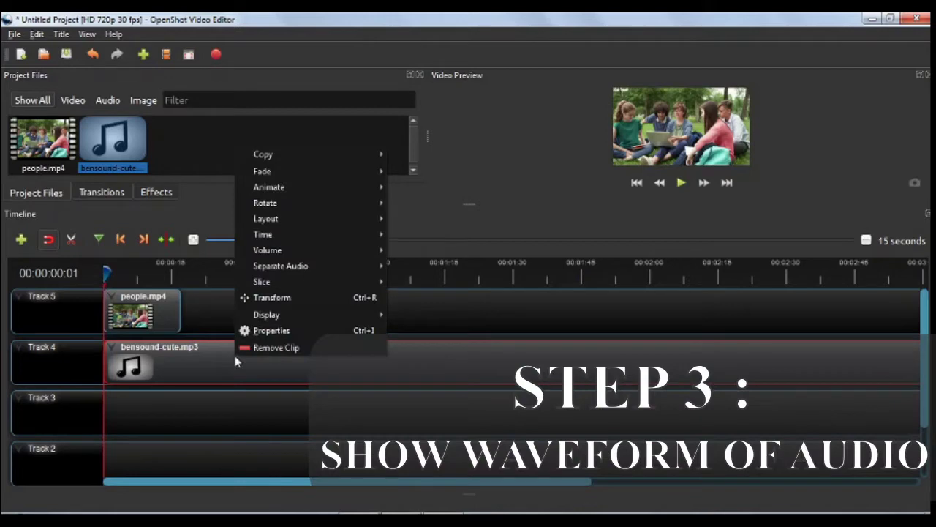
Show the waveform of the bensound-cute.mp3 clip on Track 4
{"action": "mouse_move", "coordinate": [304, 321]}
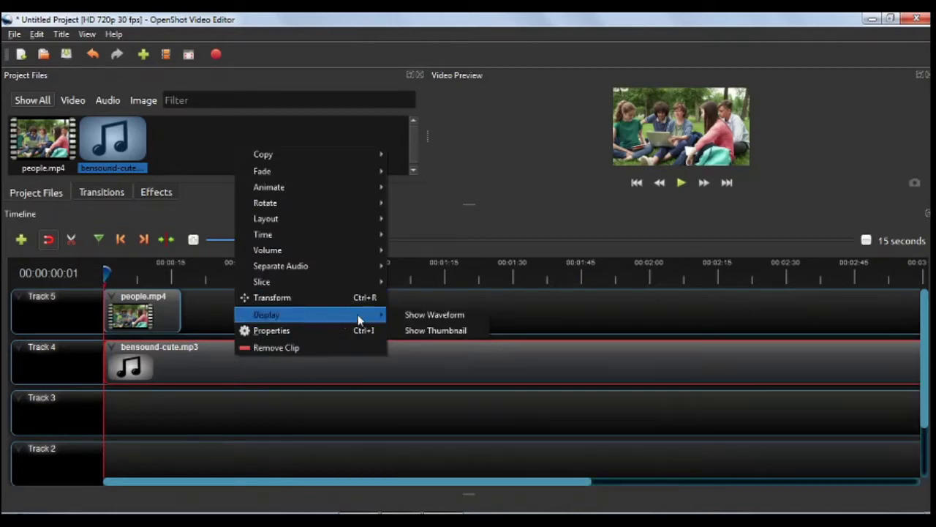
{"action": "left_click", "coordinate": [421, 315]}
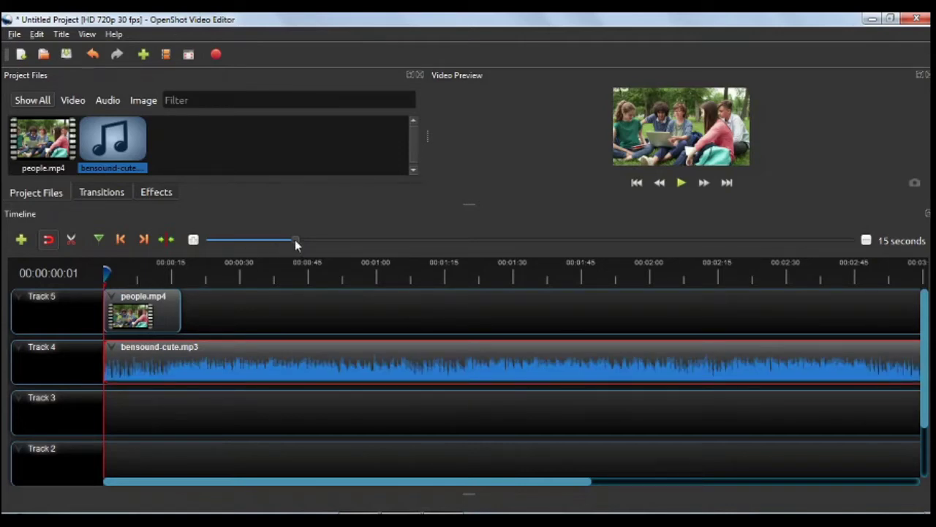
Slice the bensound-cute.mp3 clip at the end of people.mp4, at 00:00:17:05, keeping only the left side
{"action": "left_click_drag", "start_coordinate": [294, 241], "coordinate": [237, 245]}
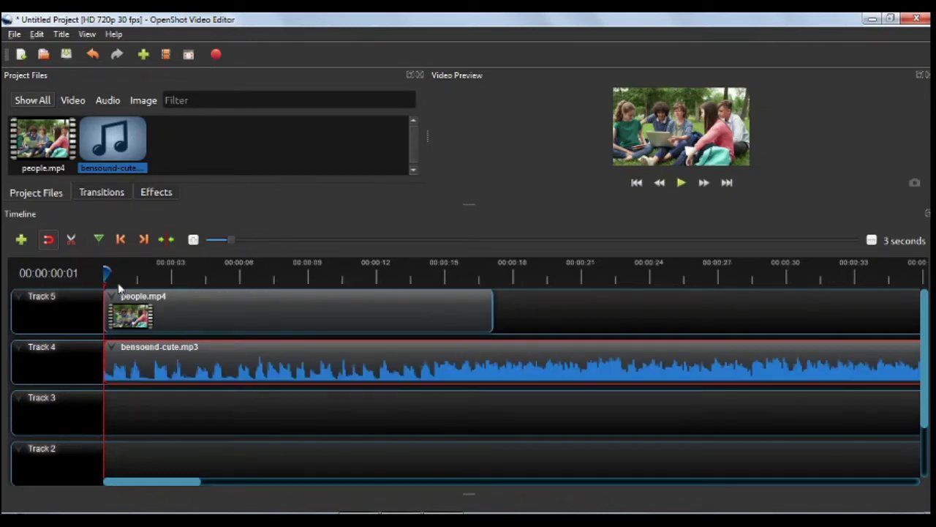
{"action": "left_click_drag", "start_coordinate": [109, 273], "coordinate": [494, 271]}
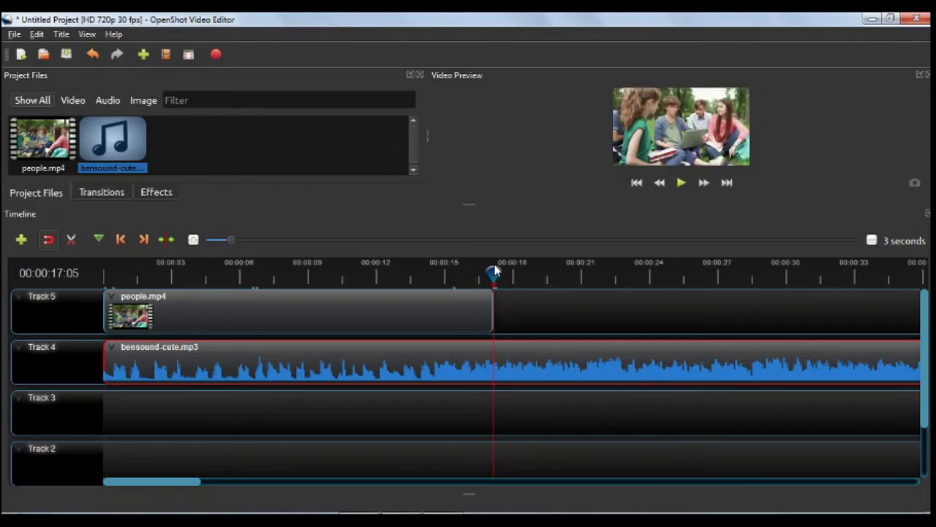
{"action": "right_click", "coordinate": [528, 355]}
{"action": "mouse_move", "coordinate": [614, 287]}
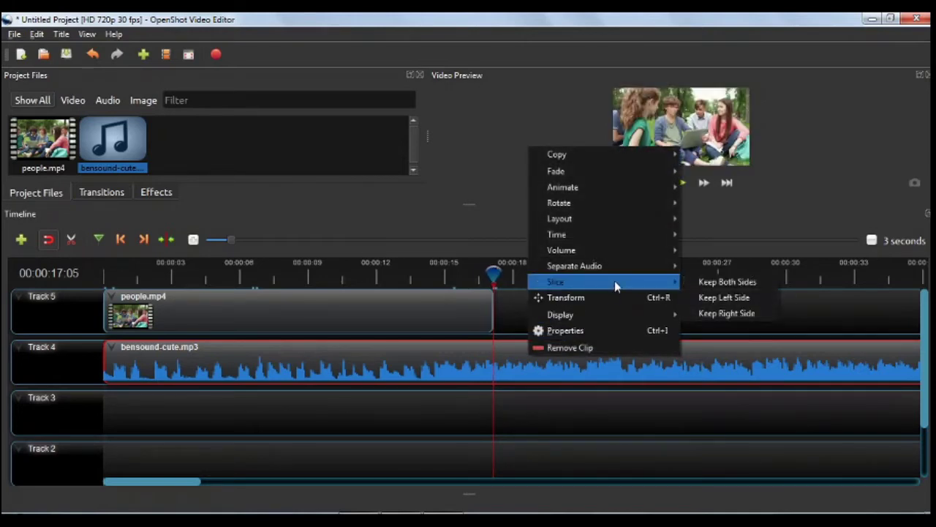
{"action": "left_click", "coordinate": [710, 298]}
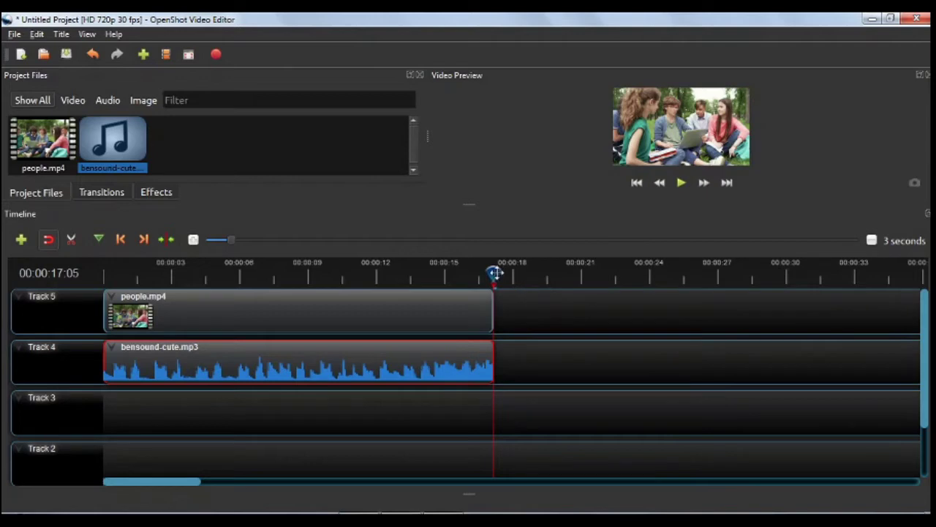
Add timeline markers at the audio waveform's peaks in roughly the first nine seconds, starting at 00:00:00:19
{"action": "left_click_drag", "start_coordinate": [495, 273], "coordinate": [117, 273]}
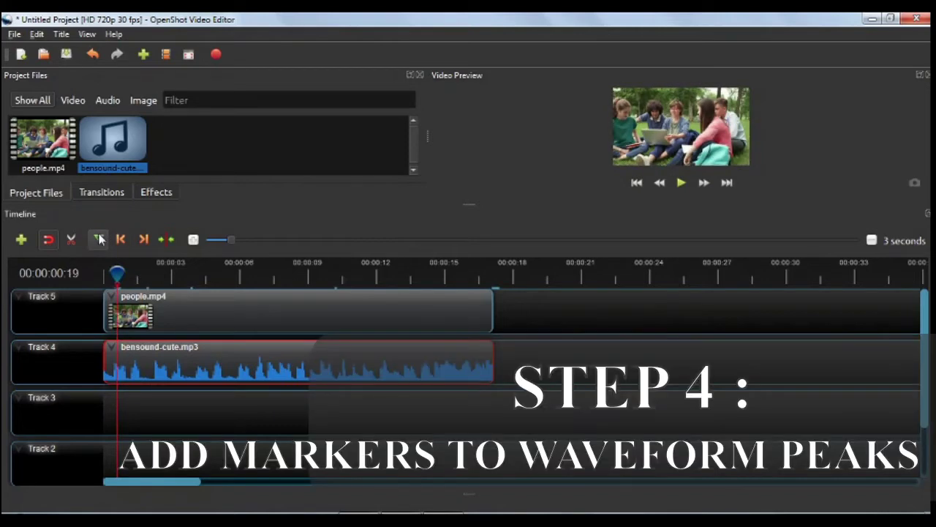
{"action": "left_click", "coordinate": [101, 239]}
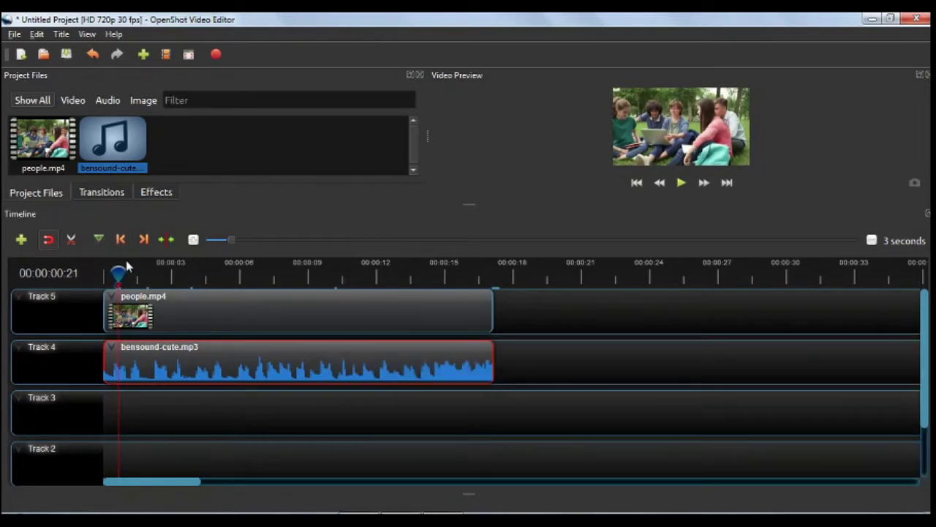
{"action": "left_click_drag", "start_coordinate": [126, 267], "coordinate": [129, 270]}
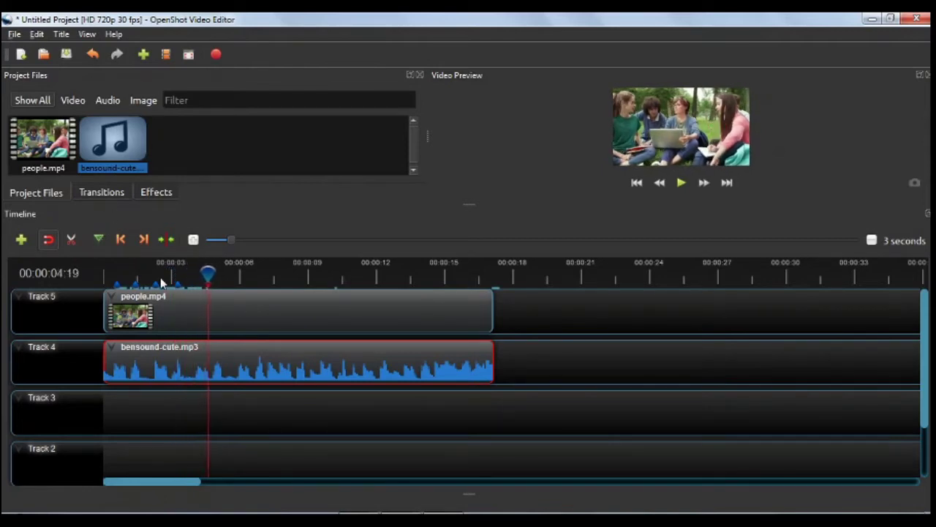
{"action": "left_click", "coordinate": [116, 240]}
{"action": "left_click", "coordinate": [142, 240]}
{"action": "left_click", "coordinate": [125, 241]}
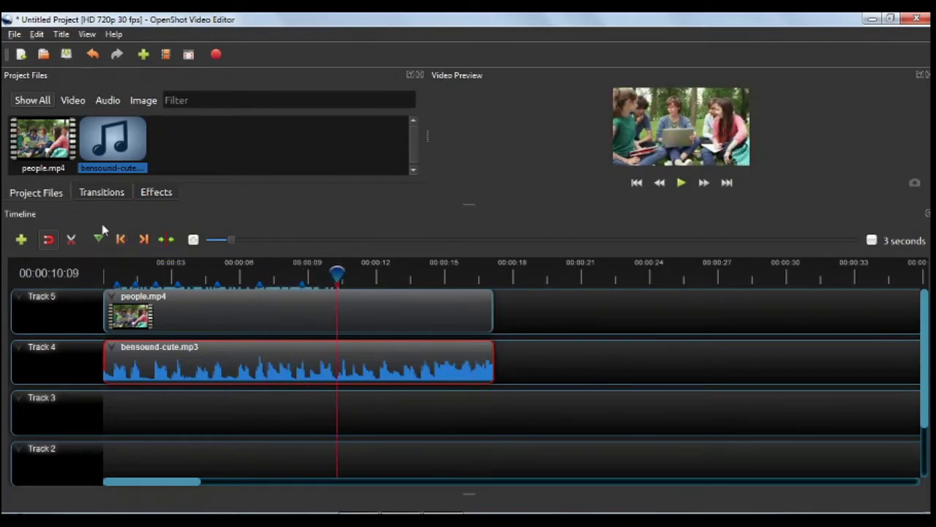
Add timeline markers at the remaining audio waveform peaks, up to 00:00:16:29
{"action": "key", "text": "Left"}
{"action": "key", "text": "Left"}
{"action": "key", "text": "Left"}
{"action": "key", "text": "Left"}
{"action": "key", "text": "Left"}
{"action": "key", "text": "Left"}
{"action": "key", "text": "Left"}
{"action": "key", "text": "Left"}
{"action": "key", "text": "Left"}
{"action": "key", "text": "Left"}
{"action": "key", "text": "Left"}
{"action": "key", "text": "Left"}
{"action": "key", "text": "Left"}
{"action": "key", "text": "Left"}
{"action": "key", "text": "Left"}
{"action": "key", "text": "Left"}
{"action": "key", "text": "Left"}
{"action": "key", "text": "Left"}
{"action": "key", "text": "Left"}
{"action": "key", "text": "Left"}
{"action": "key", "text": "l"}
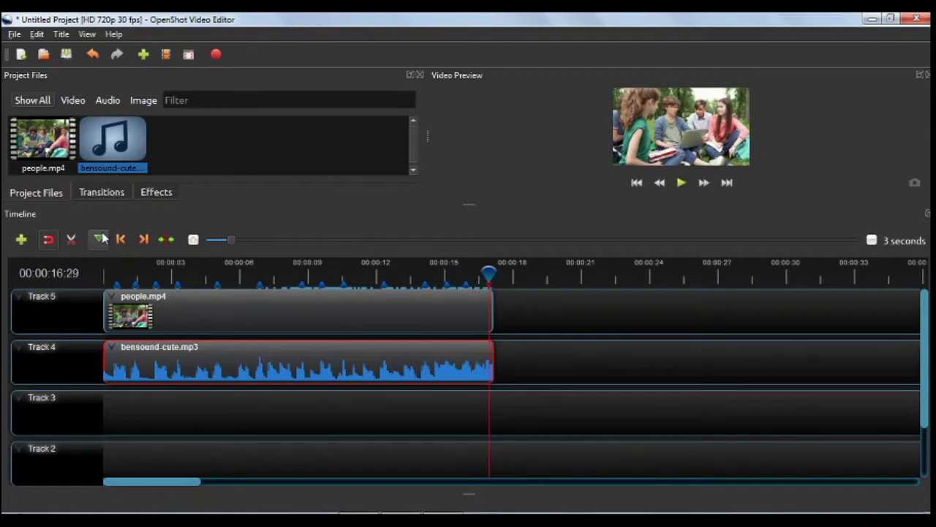
At the first marker, 00:00:00:19, set Scale X and Scale Y of the people.mp4 clip to 1.50
{"action": "left_click_drag", "start_coordinate": [490, 275], "coordinate": [116, 275]}
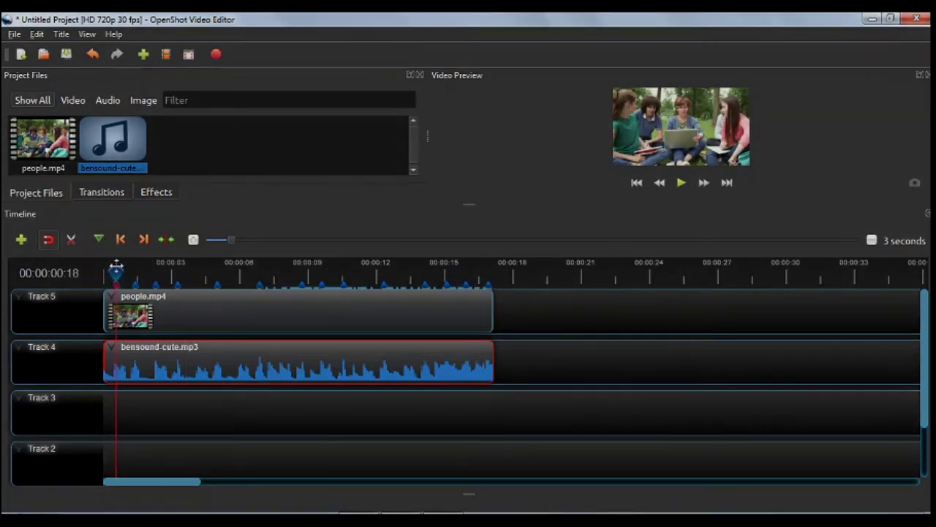
{"action": "right_click", "coordinate": [135, 356]}
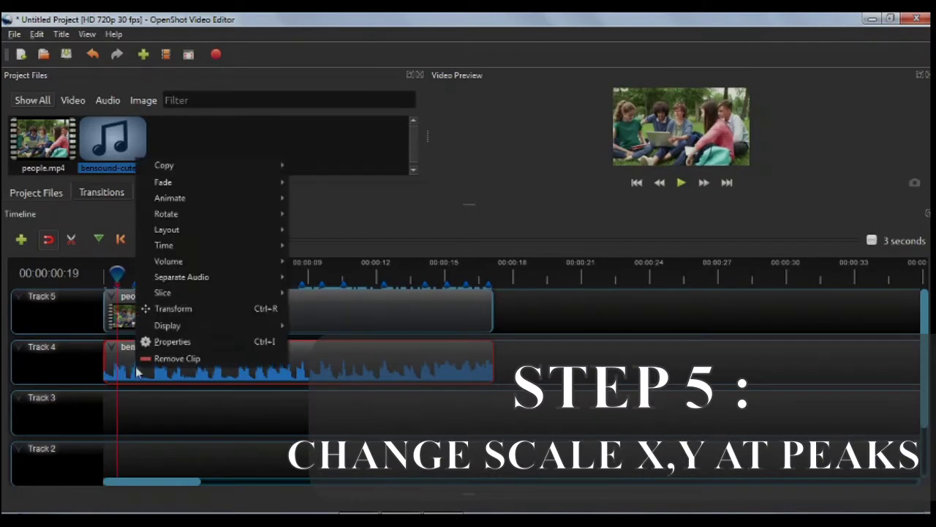
{"action": "left_click", "coordinate": [355, 297]}
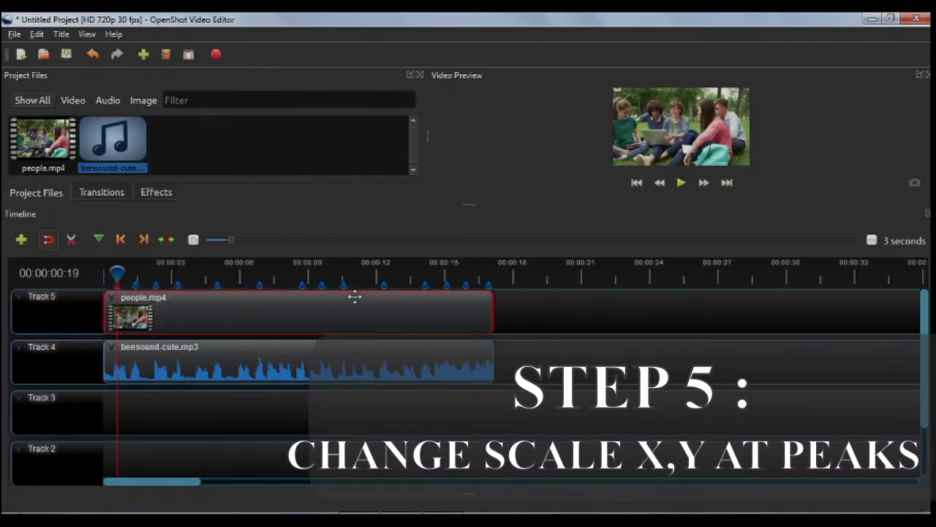
{"action": "right_click", "coordinate": [355, 296]}
{"action": "left_click", "coordinate": [399, 477]}
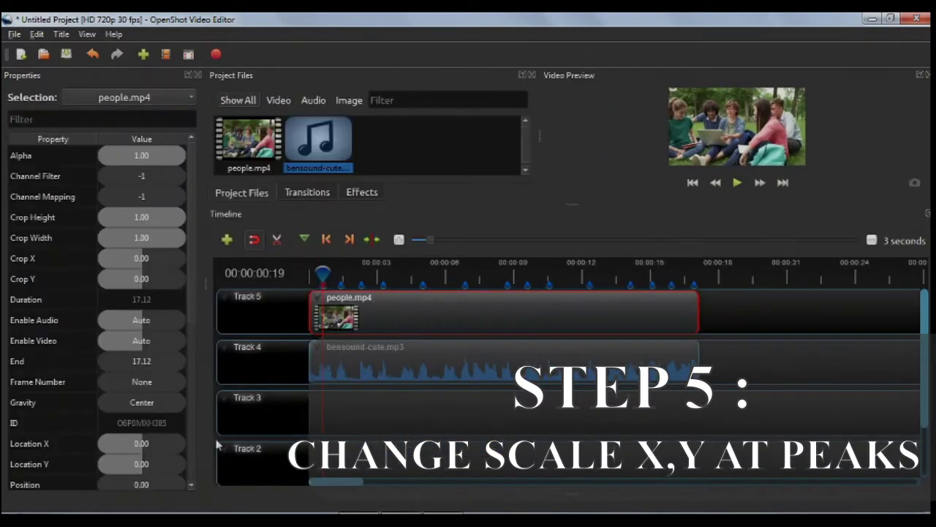
{"action": "left_click_drag", "start_coordinate": [191, 292], "coordinate": [196, 351]}
{"action": "double_click", "coordinate": [160, 445]}
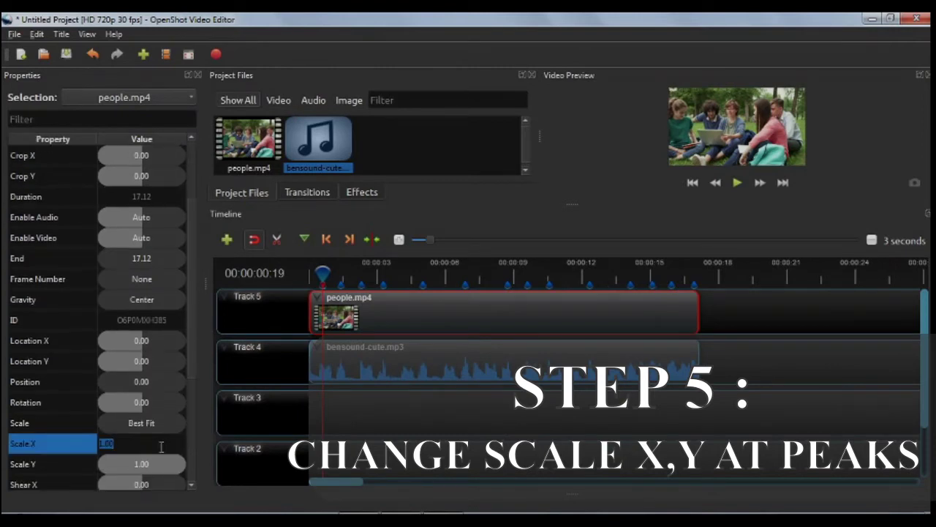
{"action": "type", "text": "1.50"}
{"action": "key", "text": "Return"}
{"action": "double_click", "coordinate": [160, 464]}
{"action": "type", "text": "1.50"}
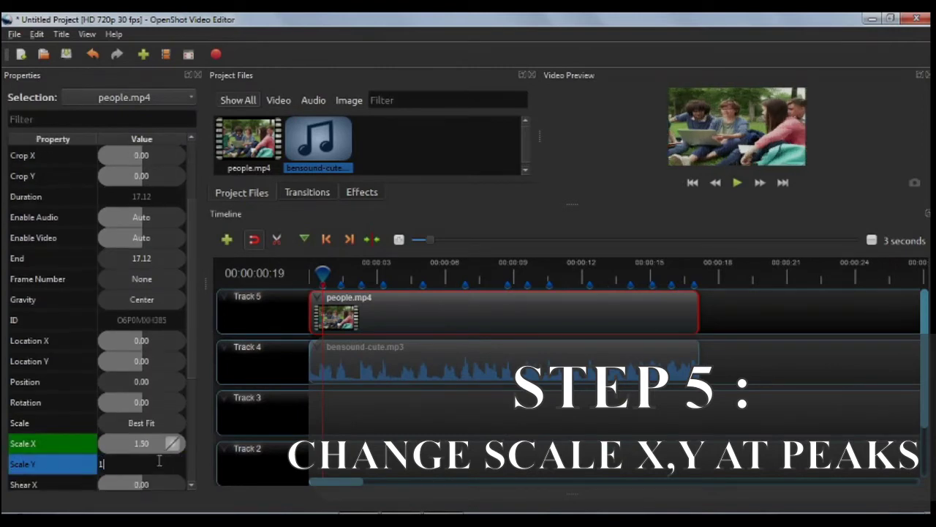
{"action": "key", "text": "Return"}
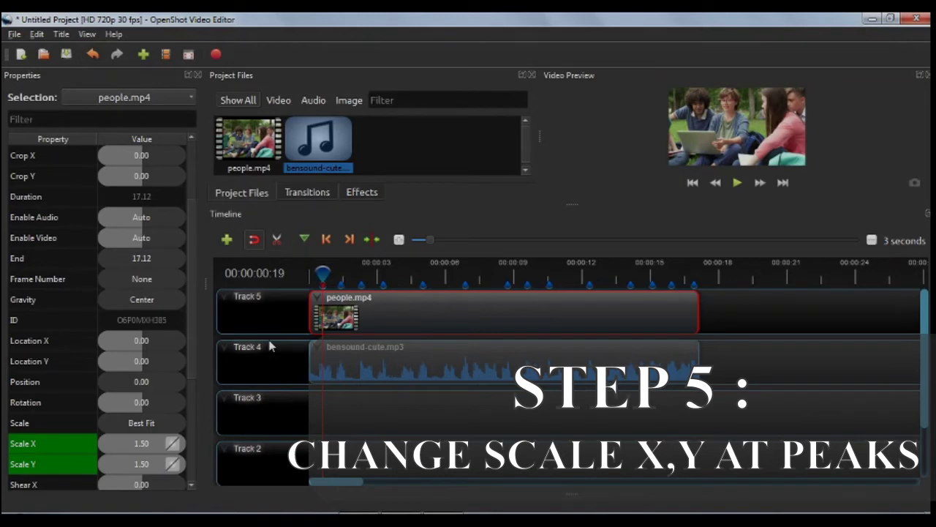
Two frames before the first peak, at 00:00:00:17, set Scale X and Scale Y of people.mp4 to 1
{"action": "left_click", "coordinate": [350, 318]}
{"action": "key", "text": "Left"}
{"action": "key", "text": "Left"}
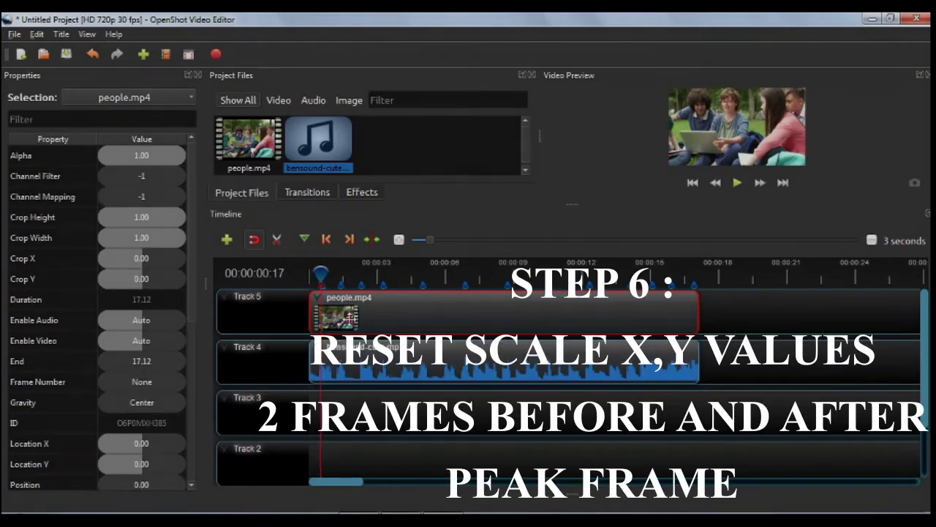
{"action": "scroll", "coordinate": [195, 400], "scroll_direction": "down", "scroll_amount": 7}
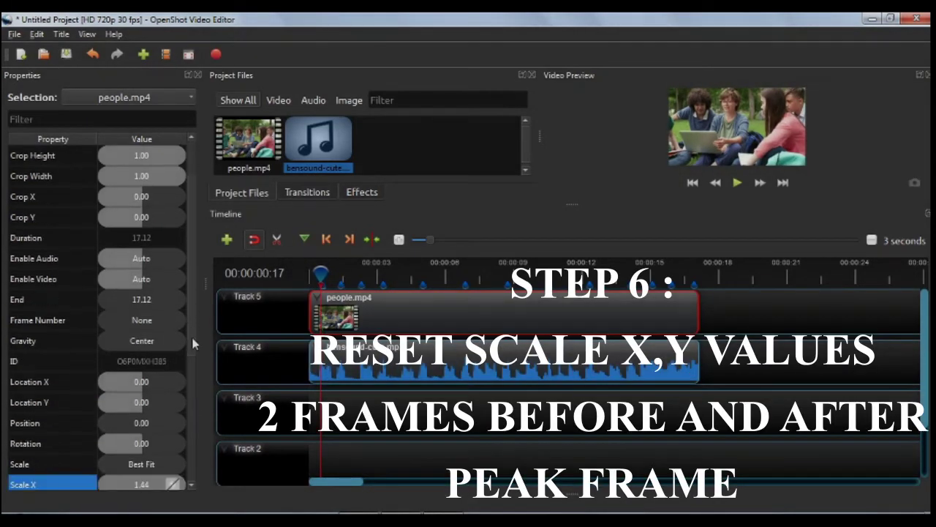
{"action": "double_click", "coordinate": [162, 398]}
{"action": "type", "text": "1"}
{"action": "key", "text": "Return"}
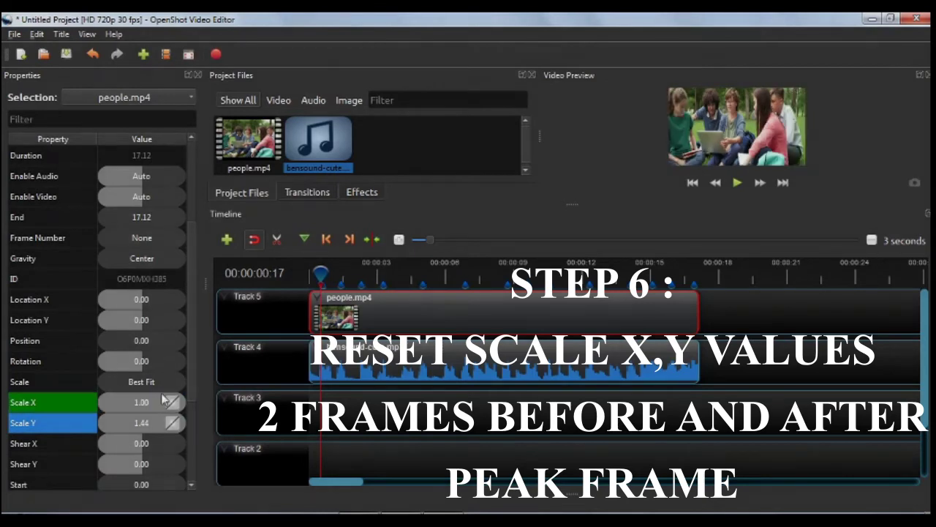
{"action": "double_click", "coordinate": [158, 425]}
{"action": "type", "text": "1"}
{"action": "key", "text": "Return"}
Just after the first peak, at 00:00:00:22, set Scale X and Scale Y of people.mp4 to 1
{"action": "key", "text": "Right"}
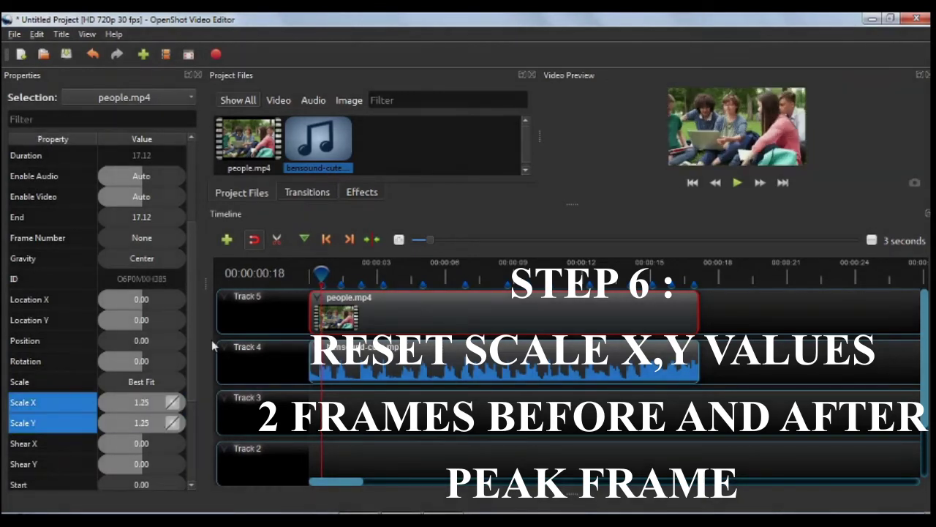
{"action": "key", "text": "Right"}
{"action": "key", "text": "Right"}
{"action": "key", "text": "Right"}
{"action": "key", "text": "Right"}
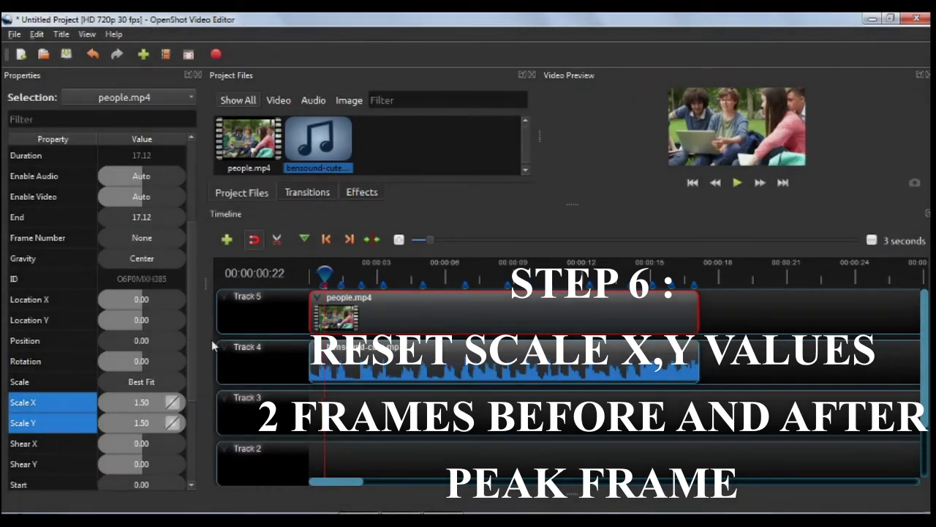
{"action": "double_click", "coordinate": [153, 399]}
{"action": "type", "text": "1"}
{"action": "key", "text": "Return"}
{"action": "double_click", "coordinate": [152, 423]}
{"action": "type", "text": "1"}
{"action": "key", "text": "Return"}
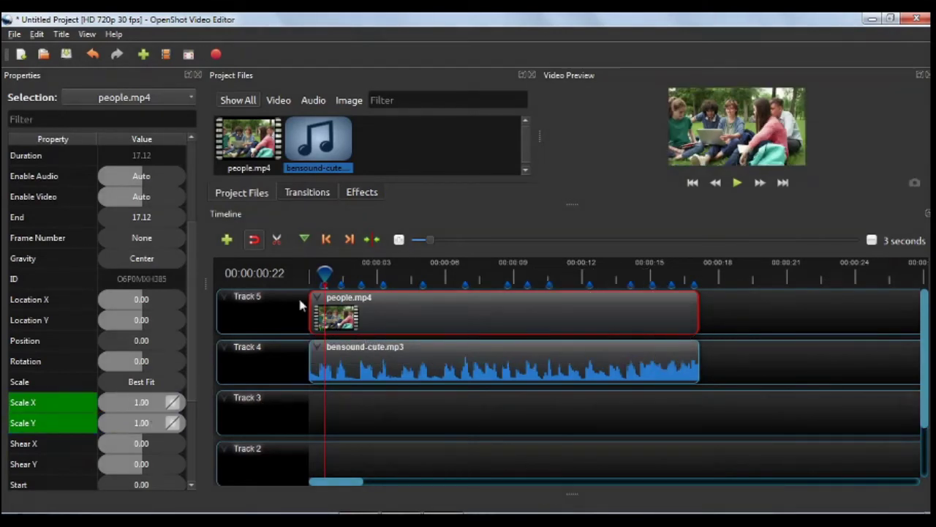
Play the preview from just before the first marker to check the zoom pulse, stopping near the second marker
{"action": "left_click_drag", "start_coordinate": [326, 273], "coordinate": [315, 273]}
{"action": "left_click", "coordinate": [737, 183]}
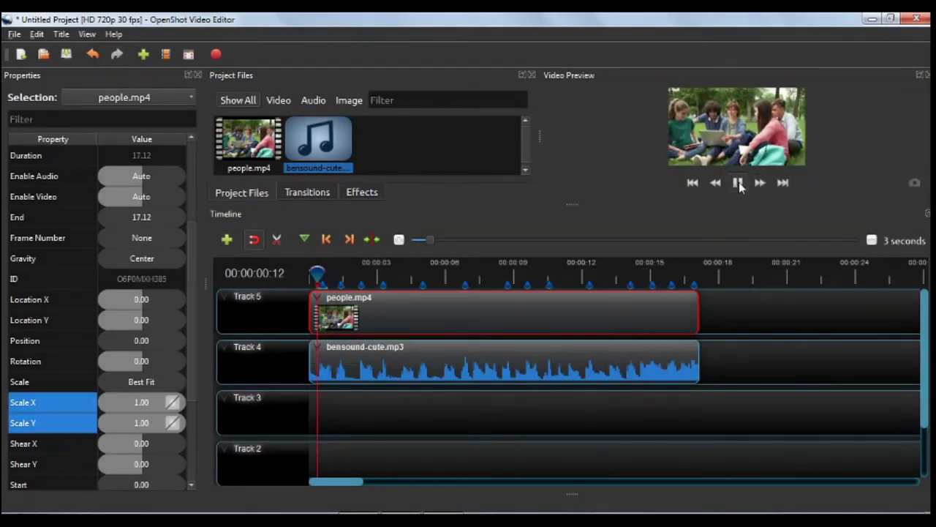
{"action": "left_click", "coordinate": [737, 182]}
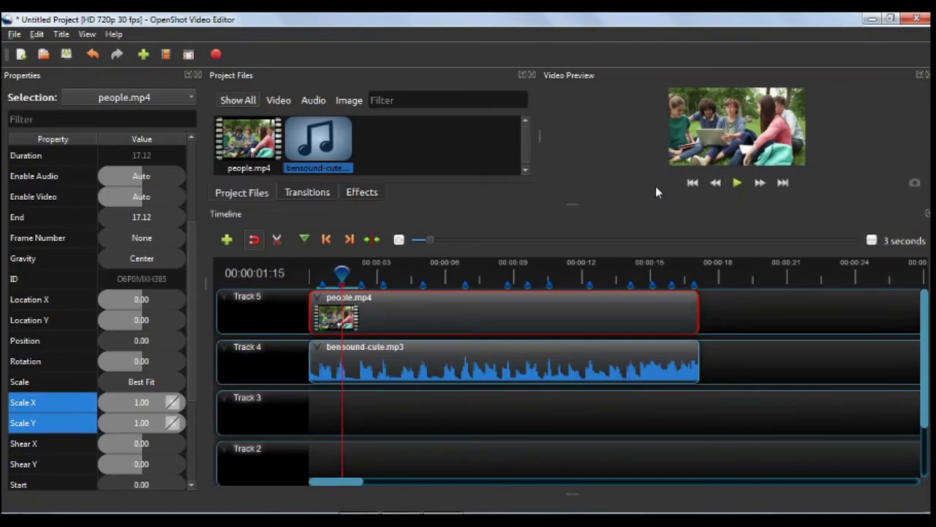
At the second peak, 00:00:01:14, set Scale X and Scale Y of people.mp4 to 1.5
{"action": "double_click", "coordinate": [122, 402]}
{"action": "type", "text": "1.5"}
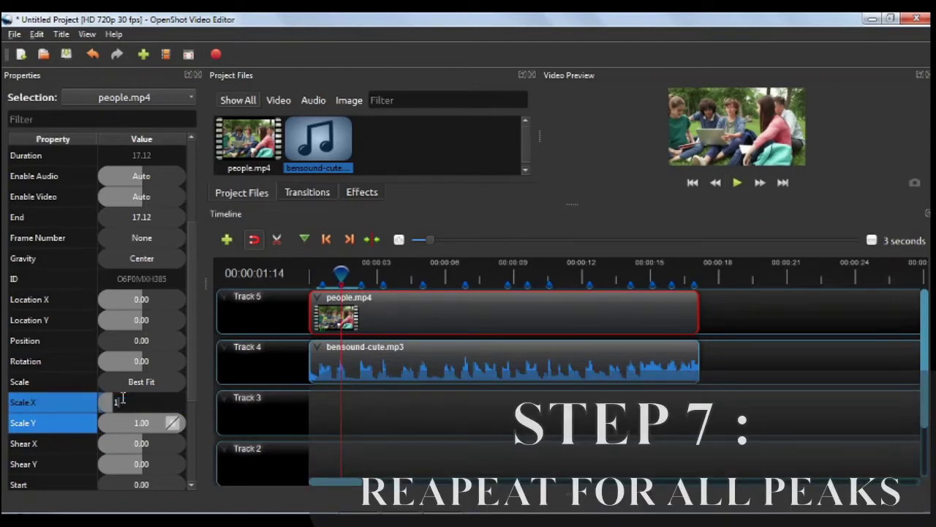
{"action": "key", "text": "Return"}
{"action": "double_click", "coordinate": [128, 423]}
{"action": "type", "text": "1.5"}
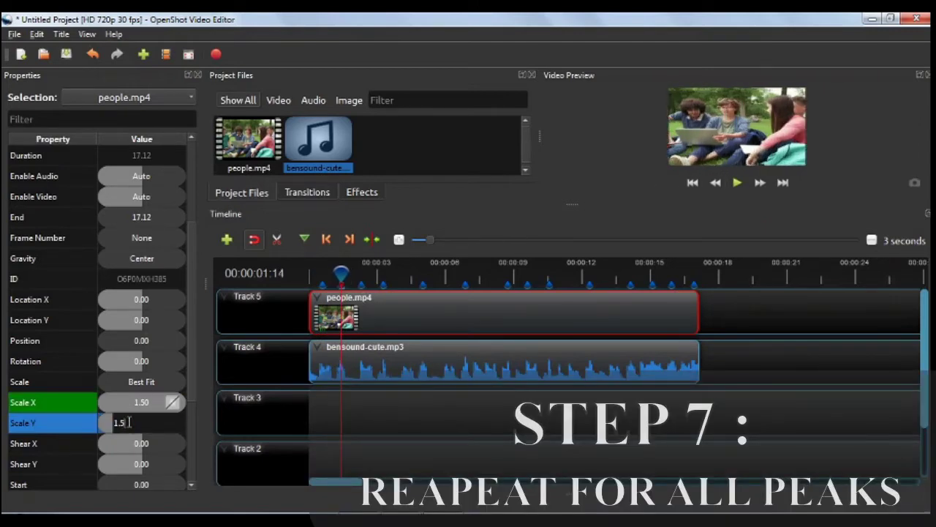
{"action": "key", "text": "Return"}
Two frames before the second peak, at 00:00:01:12, set Scale X and Scale Y of people.mp4 to 1
{"action": "left_click", "coordinate": [392, 318]}
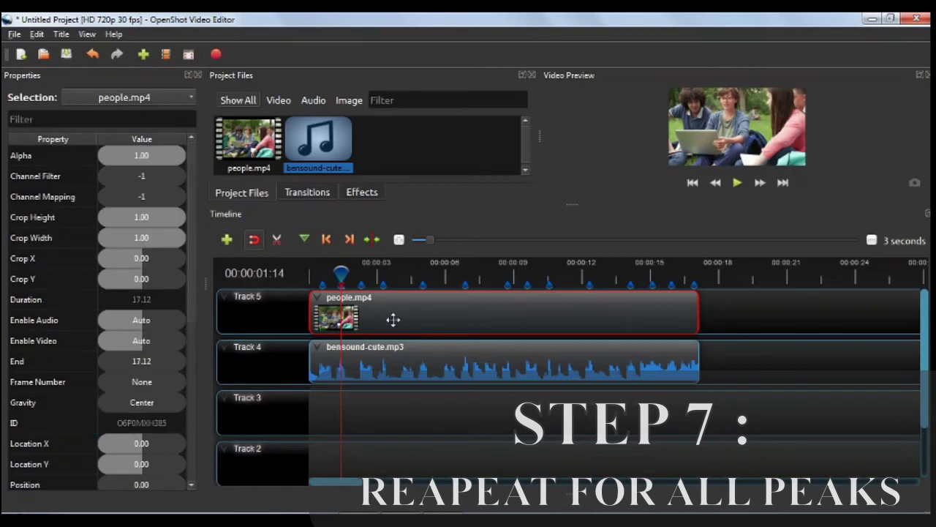
{"action": "left_click_drag", "start_coordinate": [190, 284], "coordinate": [193, 360]}
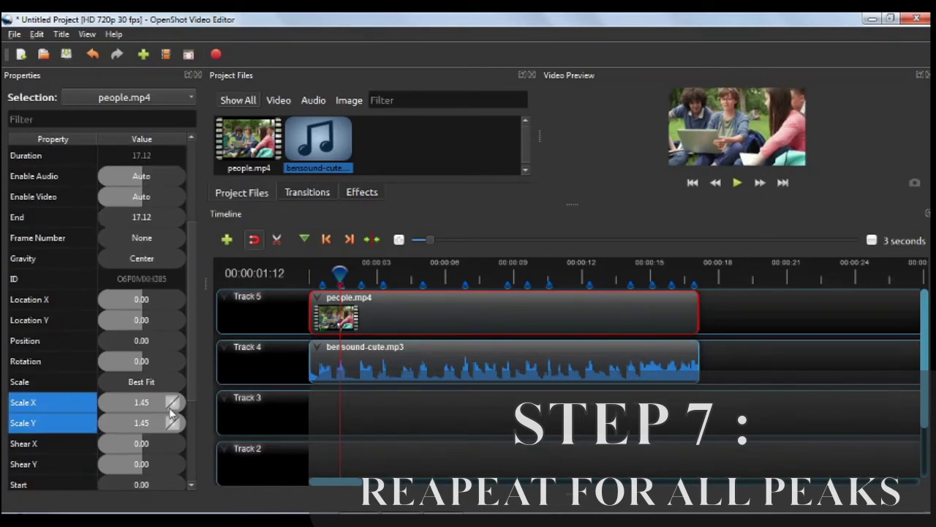
{"action": "double_click", "coordinate": [168, 407]}
{"action": "type", "text": "1"}
{"action": "key", "text": "Return"}
{"action": "left_click", "coordinate": [156, 422]}
{"action": "double_click", "coordinate": [157, 427]}
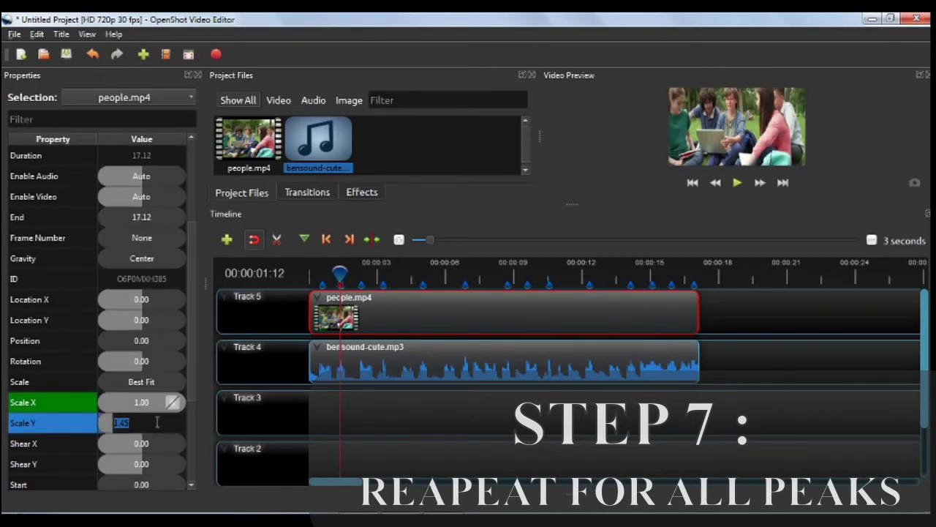
{"action": "type", "text": "1"}
{"action": "key", "text": "Return"}
Two frames after the second peak, at 00:00:01:16, set Scale X and Scale Y of people.mp4 to 1
{"action": "key", "text": "Right"}
{"action": "key", "text": "Right"}
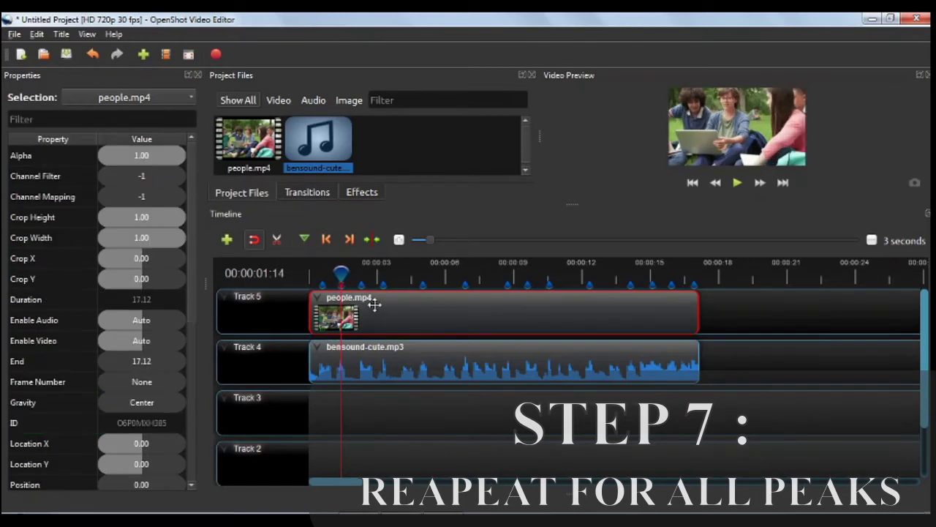
{"action": "key", "text": "Right"}
{"action": "key", "text": "Right"}
{"action": "scroll", "coordinate": [196, 284], "scroll_direction": "down", "scroll_amount": 5}
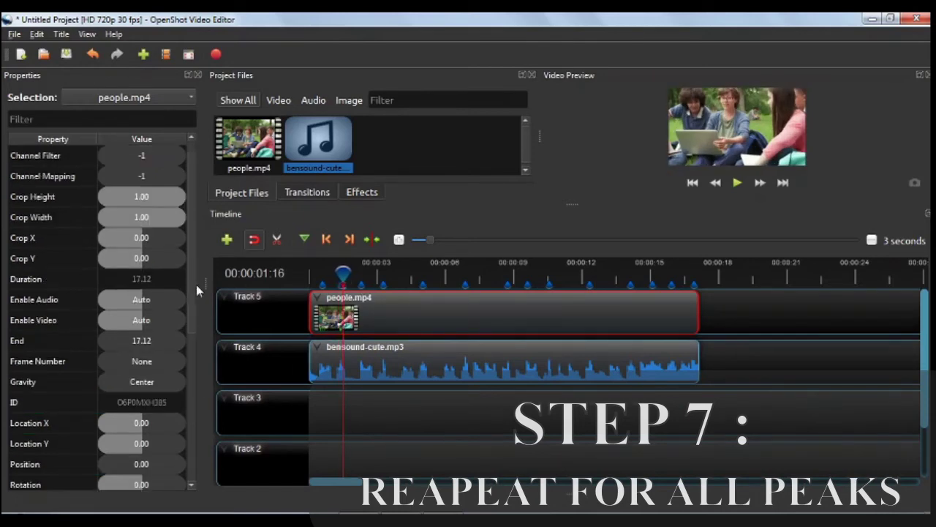
{"action": "left_click_drag", "start_coordinate": [203, 289], "coordinate": [229, 318]}
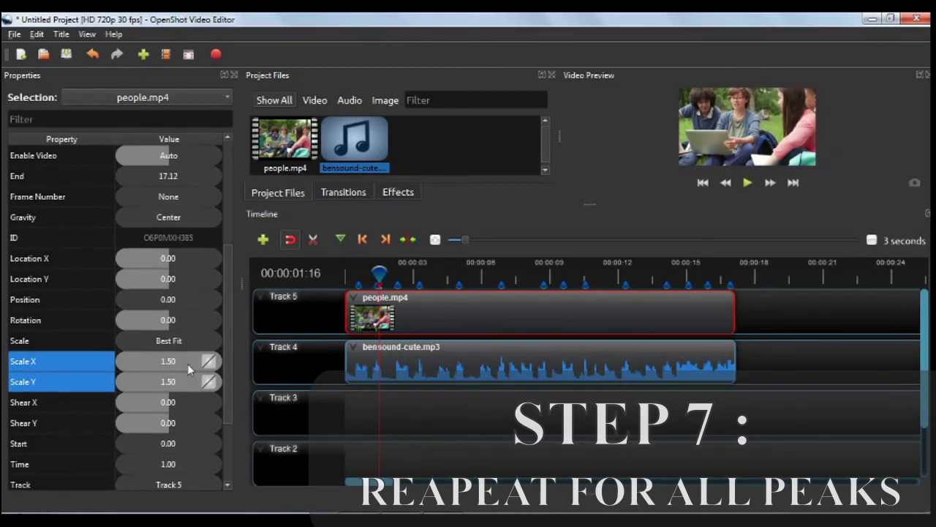
{"action": "double_click", "coordinate": [188, 364]}
{"action": "type", "text": "1"}
{"action": "key", "text": "Return"}
{"action": "double_click", "coordinate": [186, 380]}
{"action": "type", "text": "1"}
{"action": "key", "text": "Return"}
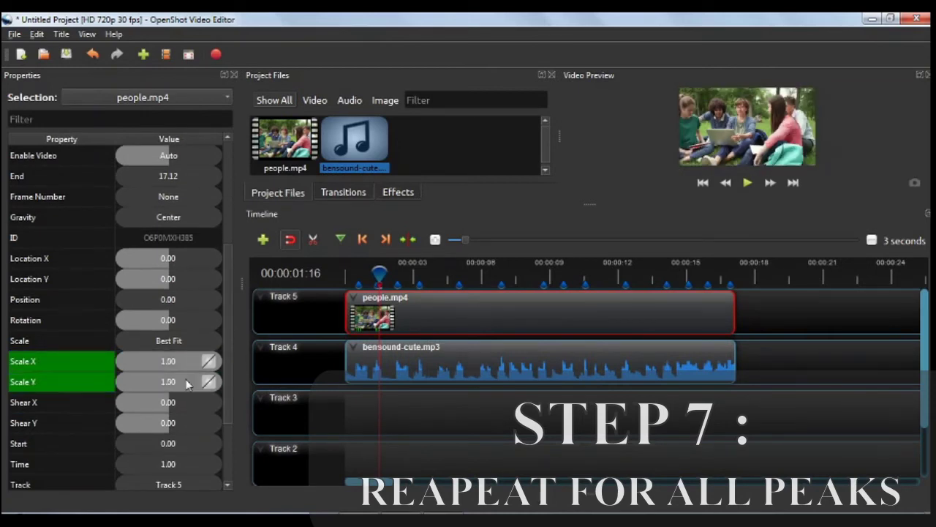
At the third peak, 00:00:02:10, set Scale X and Scale Y of people.mp4 to 1.5
{"action": "left_click", "coordinate": [385, 239]}
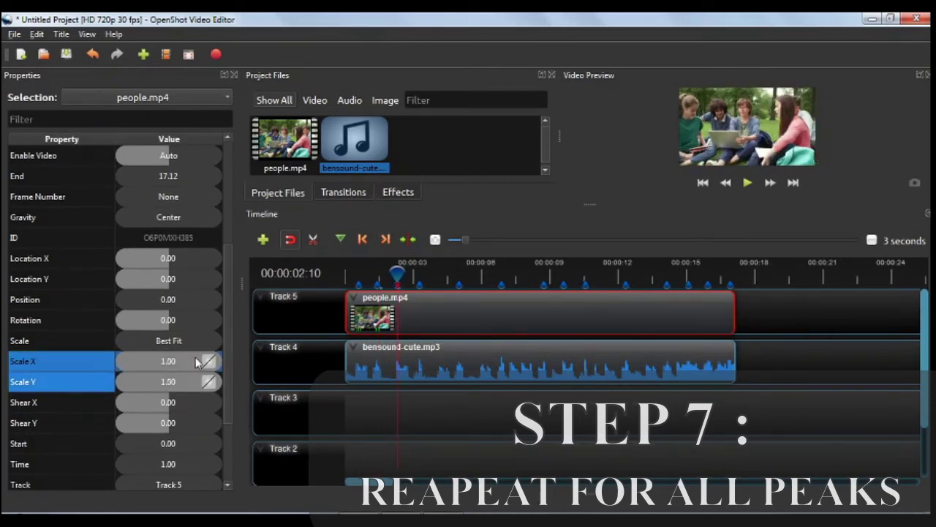
{"action": "double_click", "coordinate": [196, 359]}
{"action": "type", "text": "1.5"}
{"action": "key", "text": "Return"}
{"action": "double_click", "coordinate": [177, 383]}
{"action": "type", "text": "1.5"}
{"action": "key", "text": "Return"}
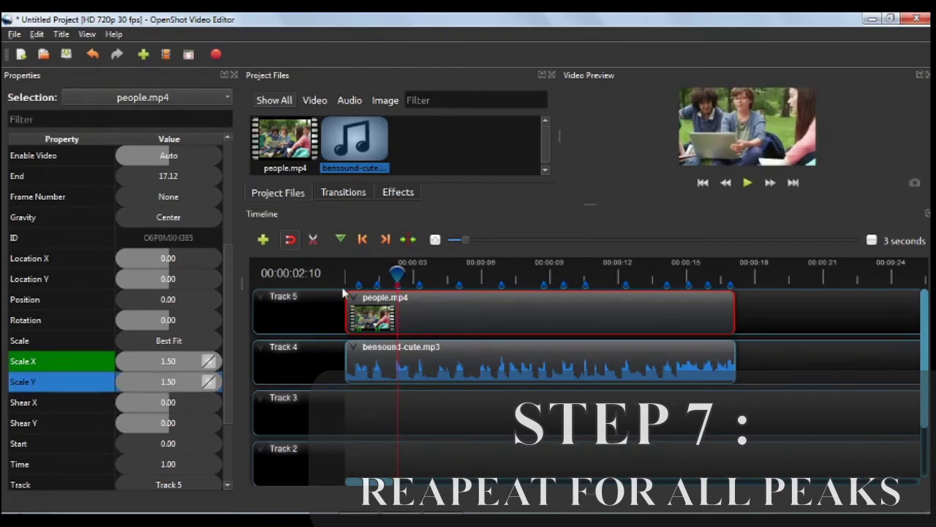
Two frames before the third peak, at 00:00:02:08, set Scale X of people.mp4 to 1
{"action": "key", "text": "Left"}
{"action": "key", "text": "Left"}
{"action": "double_click", "coordinate": [185, 363]}
{"action": "type", "text": "1"}
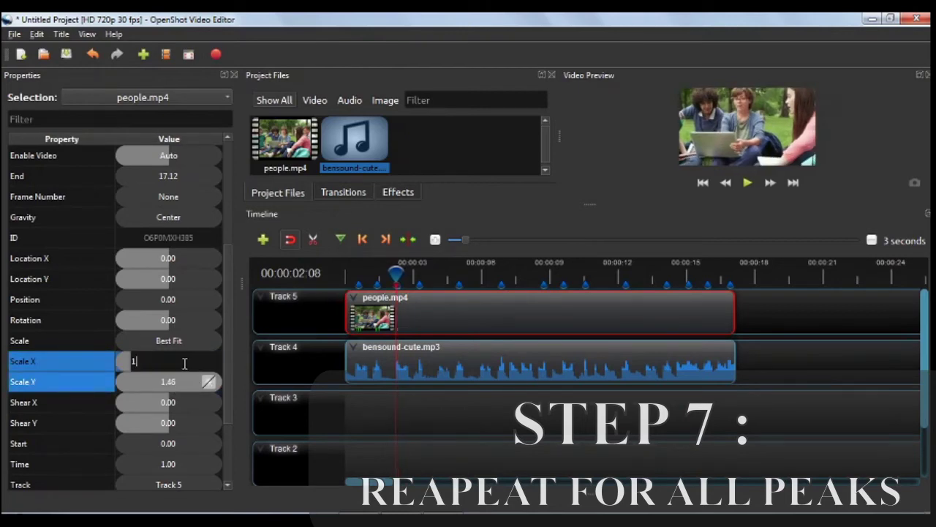
{"action": "key", "text": "Return"}
Two frames after the third peak, at 00:00:02:12, set Scale X and Scale Y of people.mp4 to 1
{"action": "key", "text": "Right"}
{"action": "key", "text": "Right"}
{"action": "key", "text": "Right"}
{"action": "key", "text": "Right"}
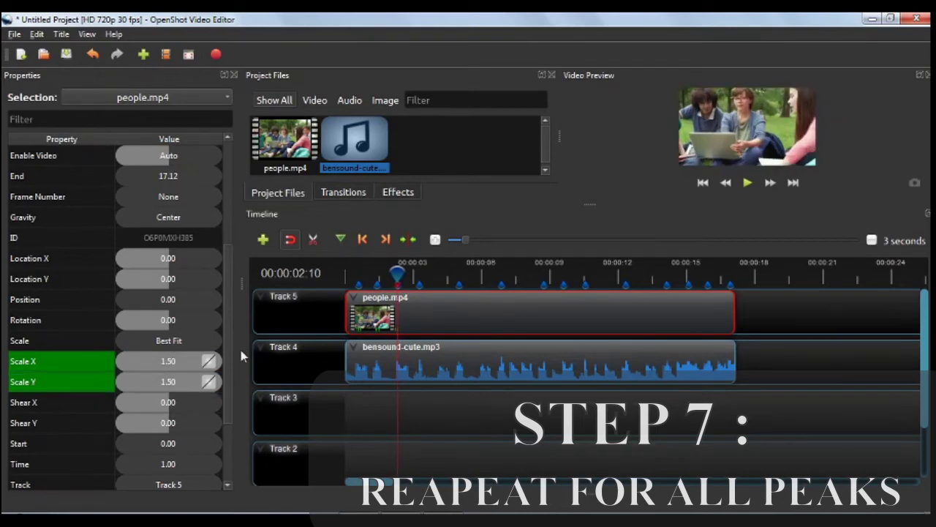
{"action": "double_click", "coordinate": [182, 361]}
{"action": "type", "text": "1"}
{"action": "key", "text": "Return"}
{"action": "double_click", "coordinate": [178, 381]}
{"action": "type", "text": "1"}
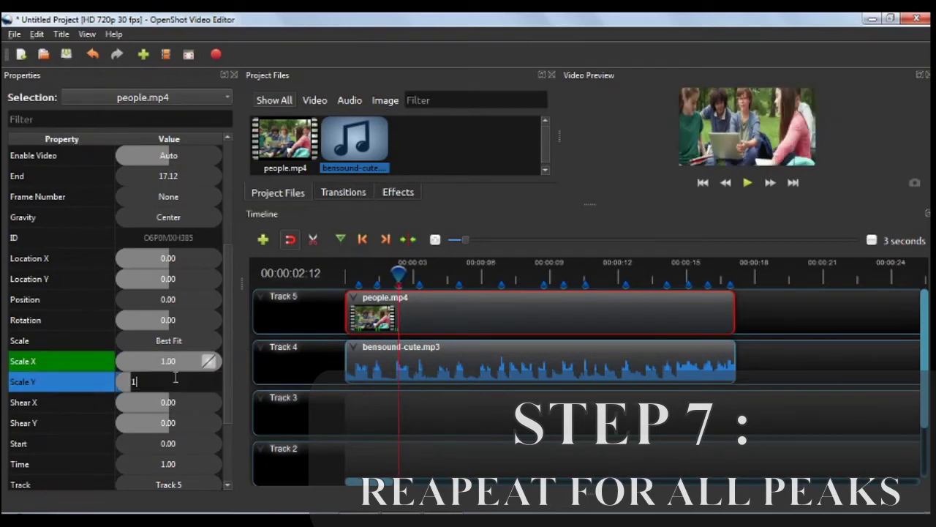
{"action": "key", "text": "Return"}
At the fourth peak, 00:00:03:09, set Scale X and Scale Y of people.mp4 to 1.5
{"action": "left_click", "coordinate": [386, 240]}
{"action": "double_click", "coordinate": [185, 363]}
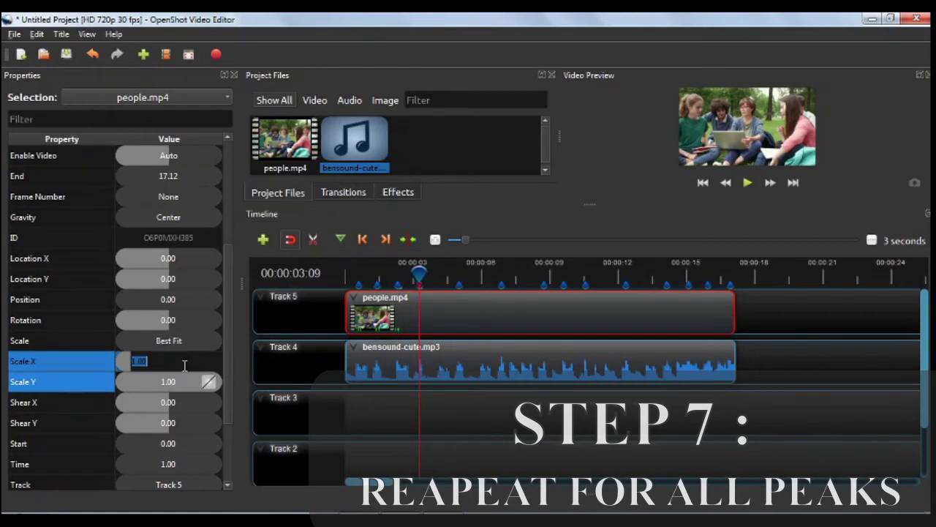
{"action": "key", "text": "Return"}
{"action": "double_click", "coordinate": [167, 381]}
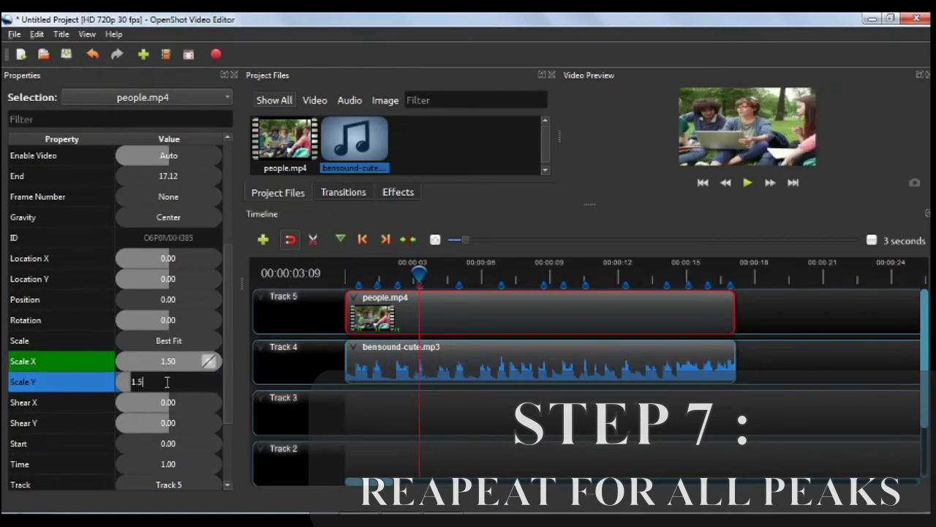
{"action": "type", "text": "1.5"}
{"action": "key", "text": "Return"}
One frame before the fourth peak, at 00:00:03:08, set Scale X and Scale Y of people.mp4 to 1
{"action": "key", "text": "Left"}
{"action": "double_click", "coordinate": [171, 362]}
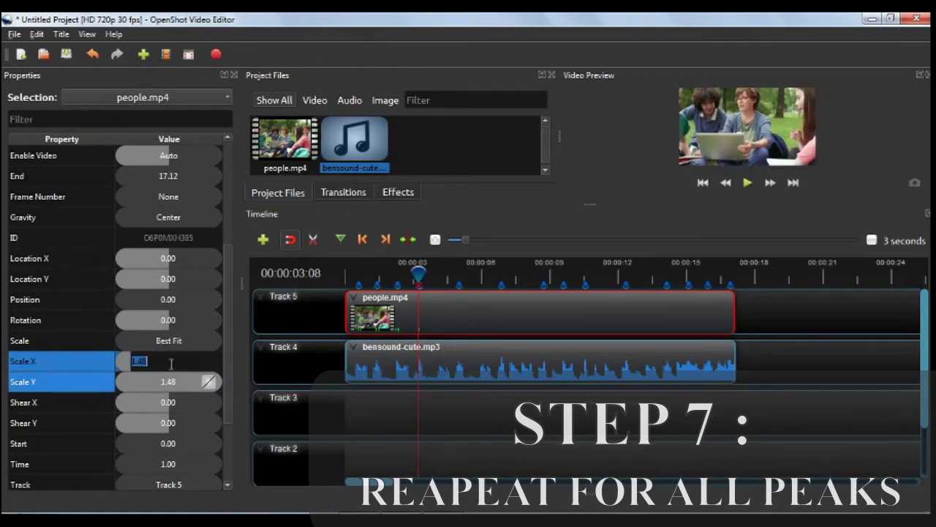
{"action": "type", "text": "1"}
{"action": "key", "text": "Return"}
{"action": "double_click", "coordinate": [168, 382]}
{"action": "type", "text": "1"}
{"action": "key", "text": "Return"}
Three frames after the fourth peak, at 00:00:03:12, set Scale X and Scale Y of people.mp4 to 1
{"action": "key", "text": "Right"}
{"action": "key", "text": "Right"}
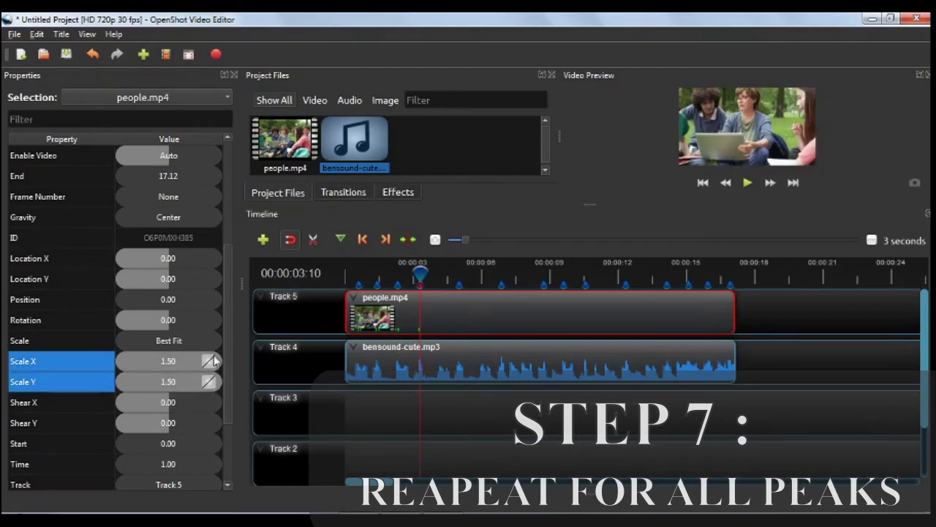
{"action": "key", "text": "Right"}
{"action": "key", "text": "Right"}
{"action": "double_click", "coordinate": [169, 361]}
{"action": "type", "text": "1"}
{"action": "key", "text": "Return"}
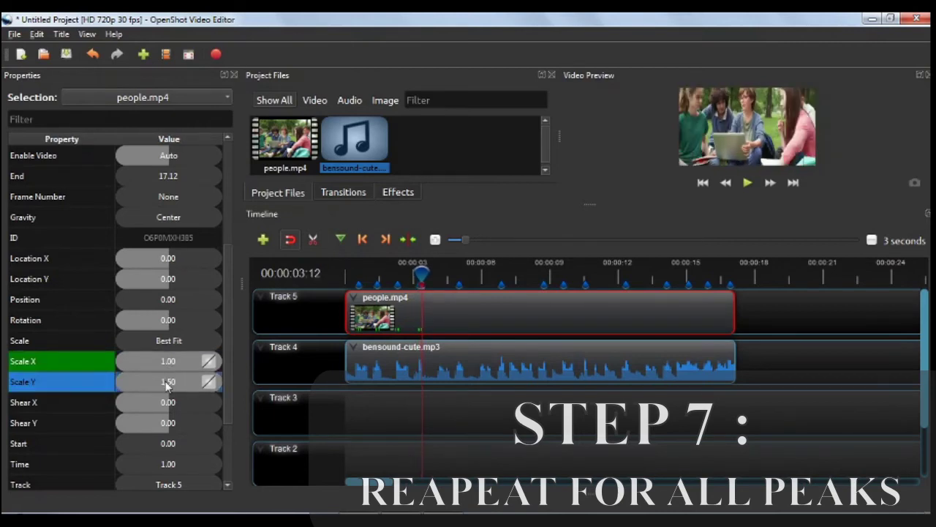
{"action": "double_click", "coordinate": [166, 382]}
{"action": "type", "text": "1"}
{"action": "key", "text": "Return"}
At the fifth peak, 00:00:05:01, set Scale X and Scale Y of people.mp4 to 1.5
{"action": "left_click", "coordinate": [385, 239]}
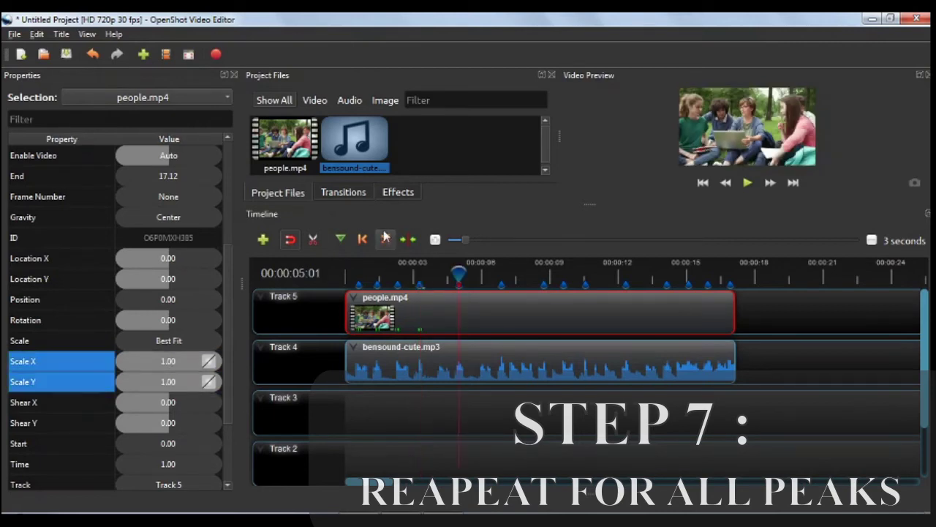
{"action": "double_click", "coordinate": [138, 361]}
{"action": "type", "text": "1.5"}
{"action": "key", "text": "Return"}
{"action": "double_click", "coordinate": [144, 381]}
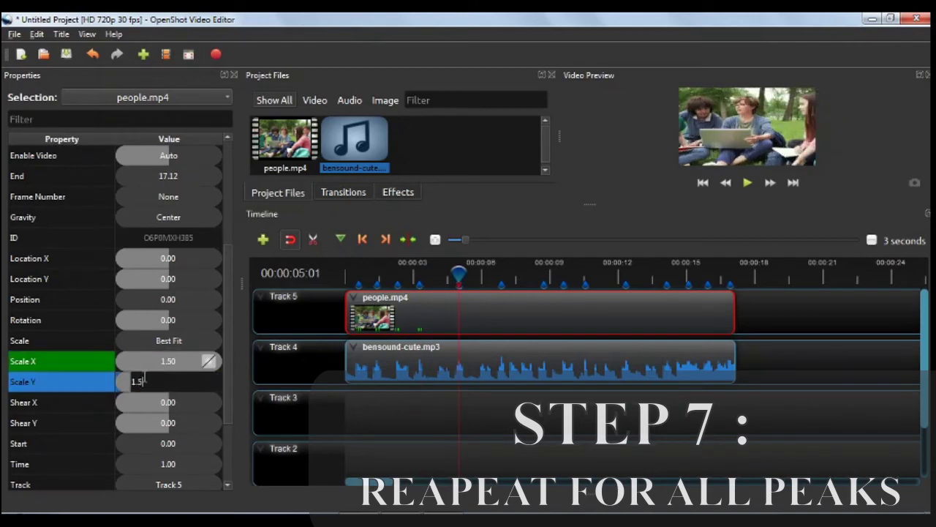
{"action": "key", "text": "Return"}
Two frames before the fifth peak, at 00:00:04:29, set Scale X and Scale Y of people.mp4 to 1
{"action": "key", "text": "Left"}
{"action": "key", "text": "Left"}
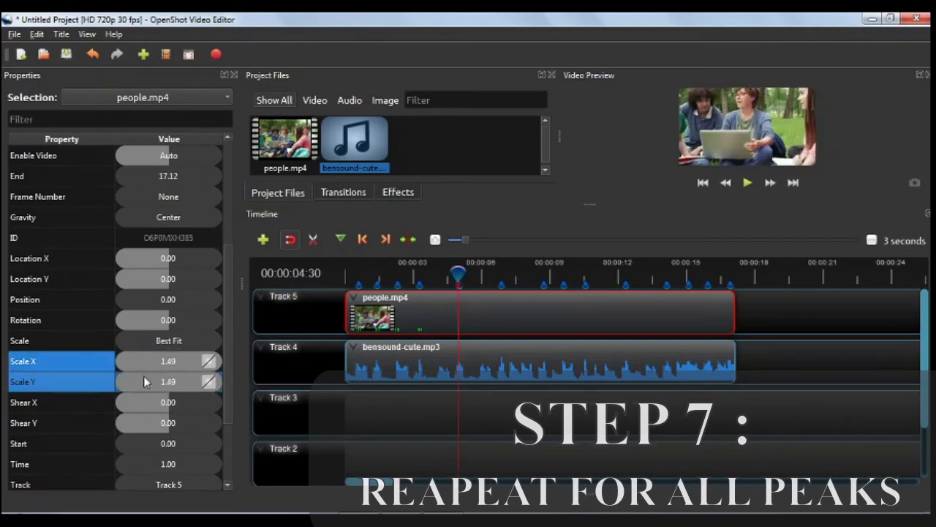
{"action": "key", "text": "Left"}
{"action": "double_click", "coordinate": [154, 363]}
{"action": "type", "text": "1"}
{"action": "key", "text": "Return"}
{"action": "double_click", "coordinate": [158, 383]}
{"action": "type", "text": "1"}
{"action": "key", "text": "Return"}
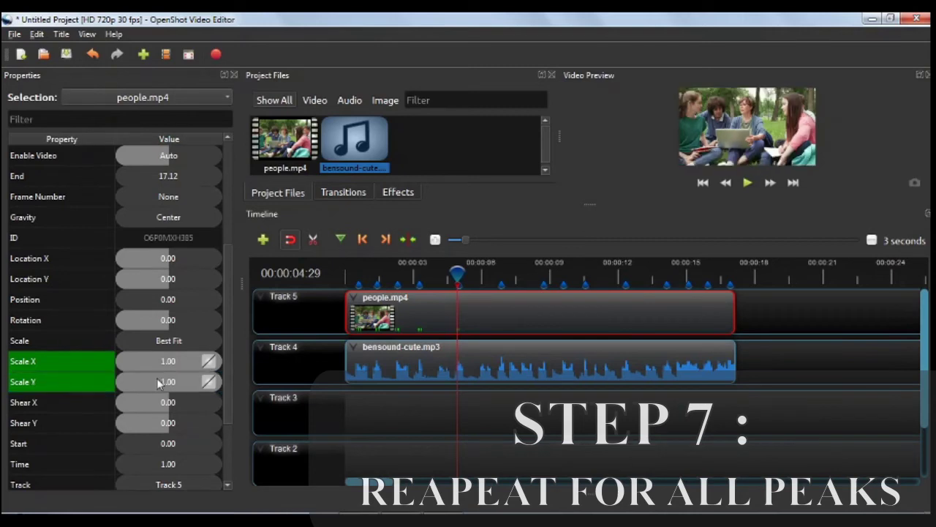
Two frames after the fifth peak, at 00:00:05:03, set Scale X and Scale Y of people.mp4 to 1
{"action": "key", "text": "Right"}
{"action": "key", "text": "Right"}
{"action": "key", "text": "Right"}
{"action": "key", "text": "Right"}
{"action": "double_click", "coordinate": [163, 363]}
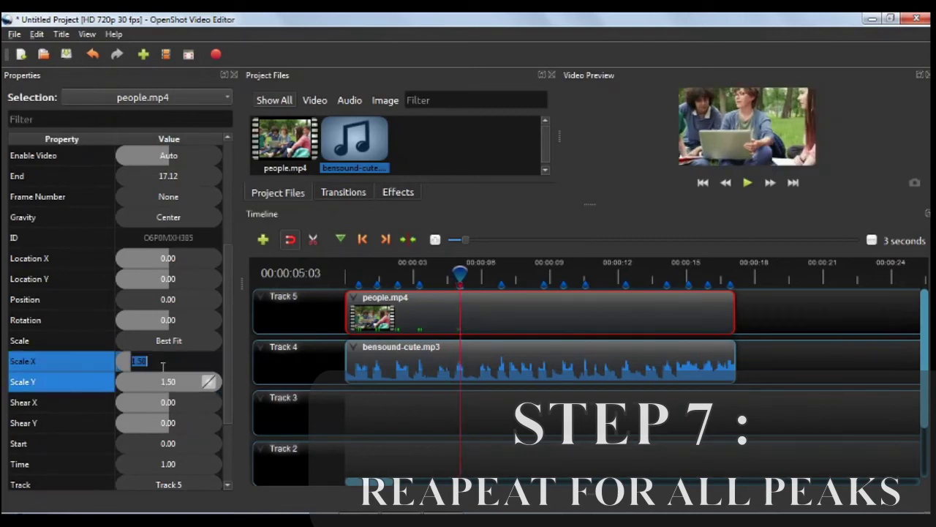
{"action": "type", "text": "1"}
{"action": "key", "text": "Return"}
{"action": "double_click", "coordinate": [162, 378]}
{"action": "type", "text": "1"}
{"action": "key", "text": "Return"}
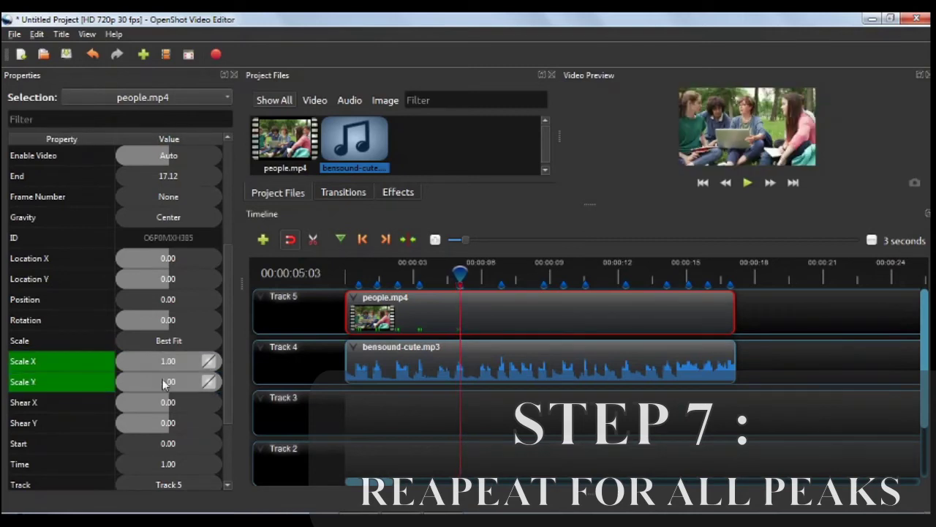
At the sixth peak, 00:00:06:27, set Scale X and Scale Y of people.mp4 to 1.5
{"action": "left_click", "coordinate": [384, 240]}
{"action": "double_click", "coordinate": [165, 362]}
{"action": "type", "text": "1.5"}
{"action": "key", "text": "Return"}
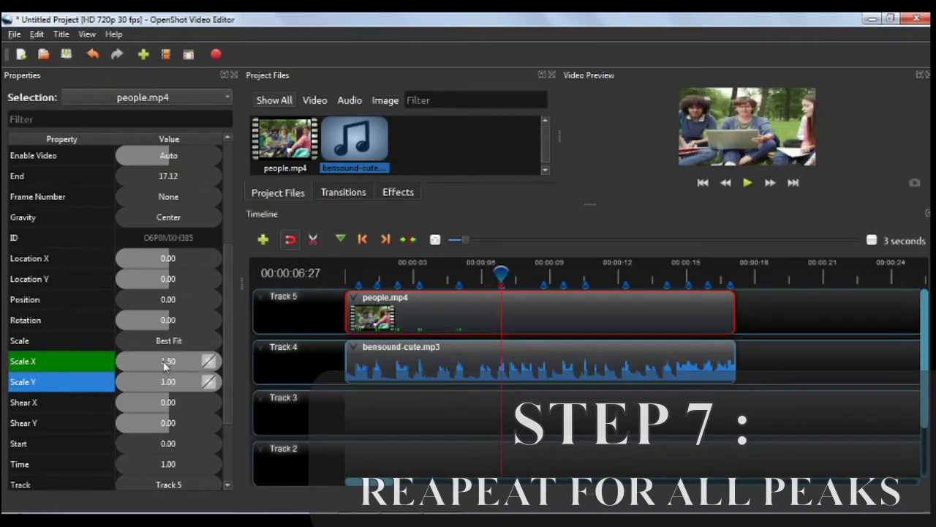
{"action": "double_click", "coordinate": [168, 381]}
{"action": "key", "text": "Return"}
Two frames before the sixth peak, at 00:00:06:25, set Scale X and Scale Y of people.mp4 to 1
{"action": "key", "text": "Left"}
{"action": "key", "text": "Left"}
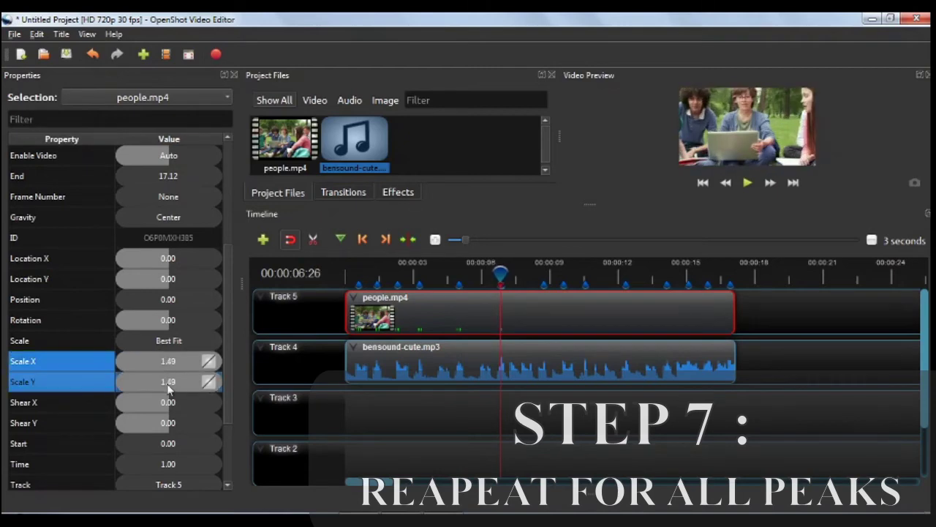
{"action": "double_click", "coordinate": [170, 364]}
{"action": "type", "text": "1"}
{"action": "key", "text": "Return"}
{"action": "double_click", "coordinate": [169, 381]}
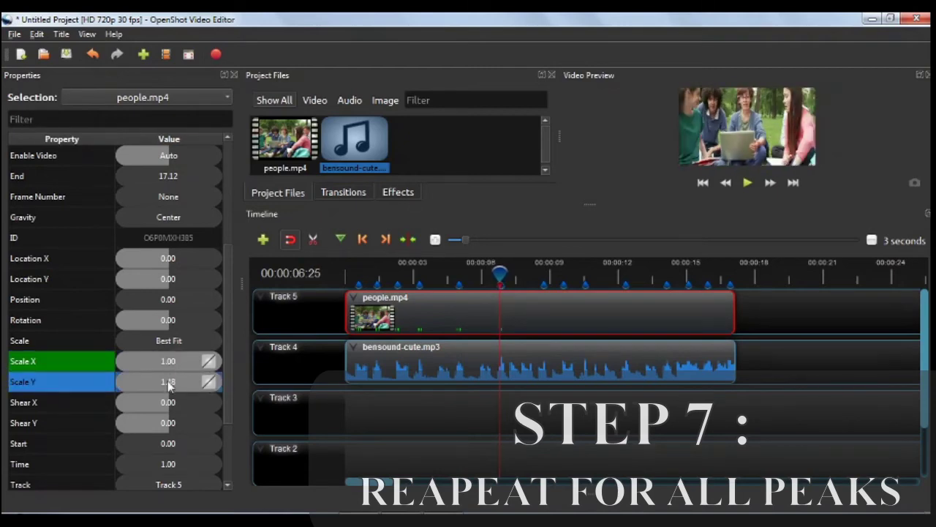
{"action": "type", "text": "1"}
{"action": "key", "text": "Return"}
Two frames after the sixth peak, at 00:00:06:29, set Scale X and Scale Y of people.mp4 to 1
{"action": "key", "text": "Right"}
{"action": "key", "text": "Right"}
{"action": "key", "text": "Right"}
{"action": "key", "text": "Right"}
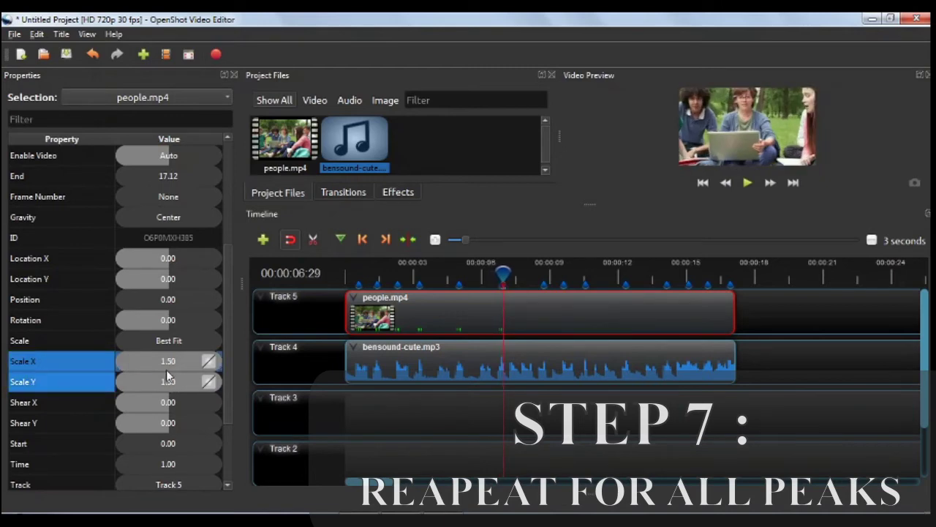
{"action": "double_click", "coordinate": [168, 371]}
{"action": "type", "text": "1"}
{"action": "key", "text": "Return"}
{"action": "double_click", "coordinate": [167, 381]}
{"action": "type", "text": "1"}
{"action": "key", "text": "Return"}
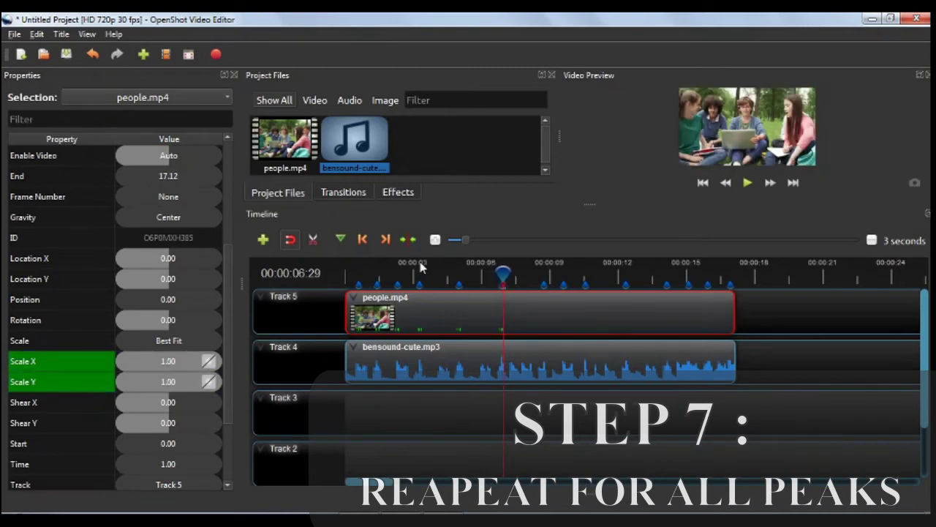
At the seventh peak, 00:00:08:23, set Scale X and Scale Y of people.mp4 to 1.5
{"action": "left_click", "coordinate": [544, 270]}
{"action": "double_click", "coordinate": [192, 361]}
{"action": "type", "text": "1.5"}
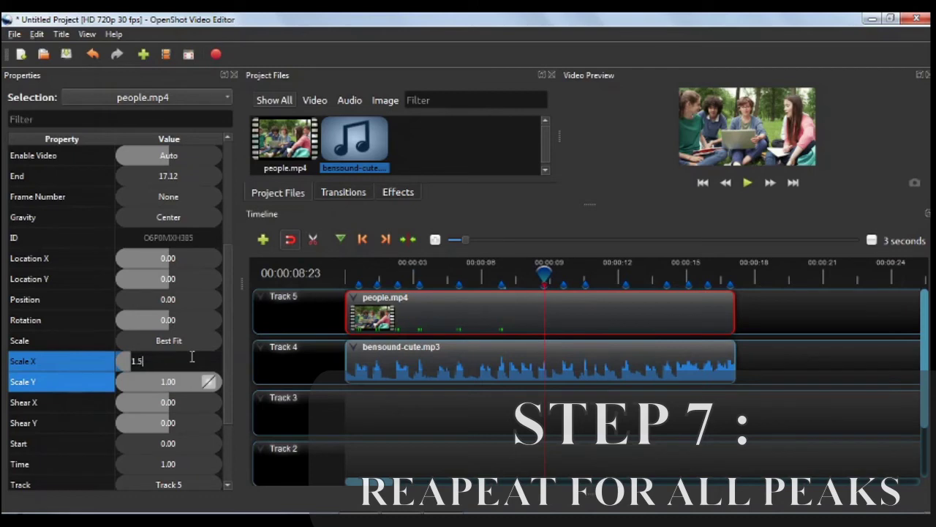
{"action": "key", "text": "Return"}
{"action": "double_click", "coordinate": [181, 381]}
{"action": "type", "text": "1.5"}
{"action": "key", "text": "Return"}
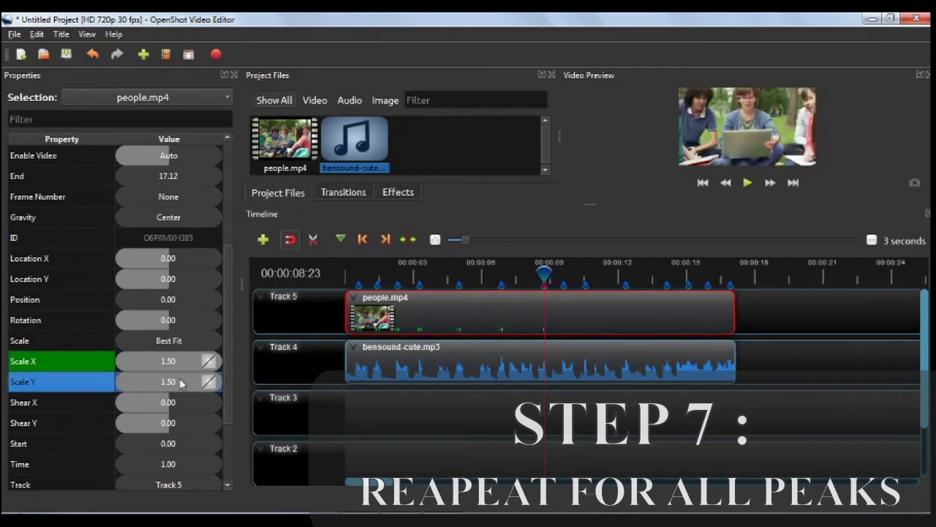
Two frames before the seventh peak, at 00:00:08:21, set Scale X and Scale Y of people.mp4 to 1
{"action": "key", "text": "Left"}
{"action": "key", "text": "Left"}
{"action": "double_click", "coordinate": [164, 364]}
{"action": "type", "text": "1"}
{"action": "key", "text": "Return"}
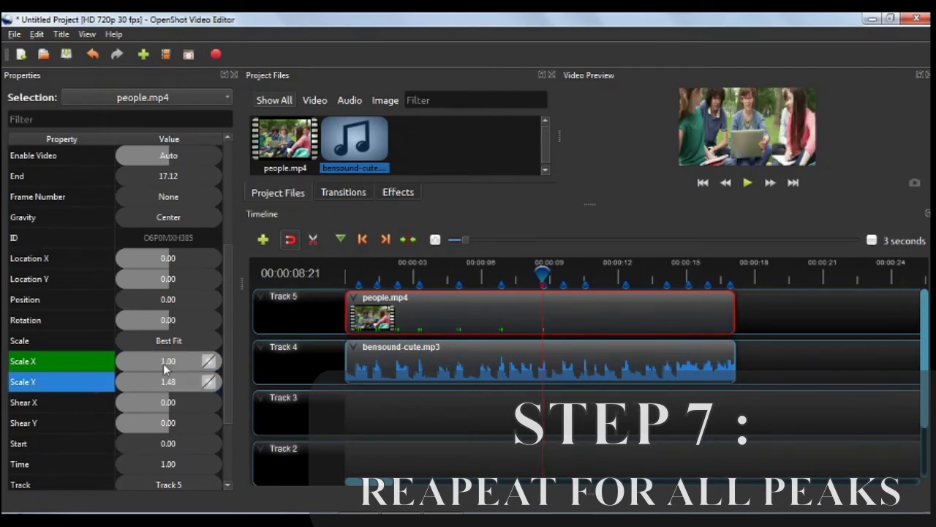
{"action": "double_click", "coordinate": [162, 381]}
{"action": "type", "text": "1"}
{"action": "key", "text": "Return"}
Two frames after the seventh peak, at 00:00:08:25, set Scale X and Scale Y of people.mp4 to 1
{"action": "key", "text": "Right"}
{"action": "key", "text": "Right"}
{"action": "key", "text": "Right"}
{"action": "key", "text": "Right"}
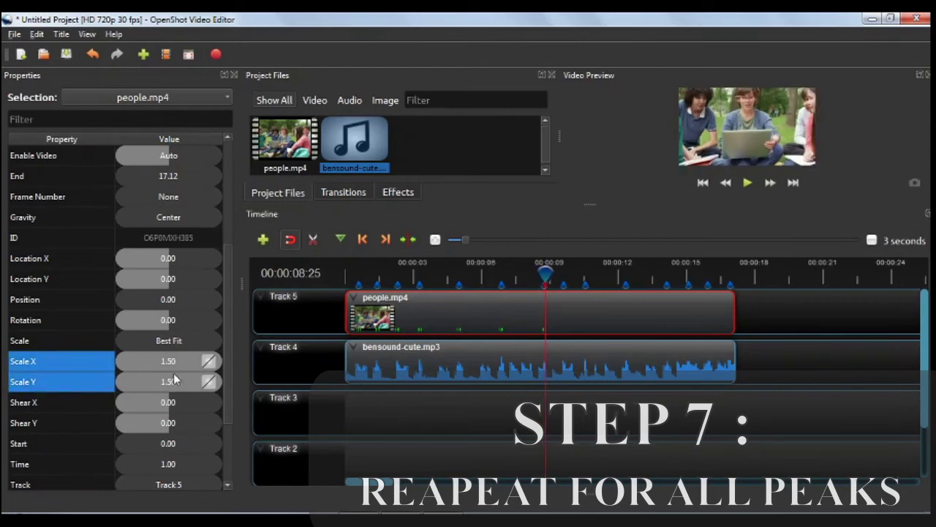
{"action": "double_click", "coordinate": [169, 361]}
{"action": "type", "text": "1"}
{"action": "key", "text": "Return"}
{"action": "double_click", "coordinate": [170, 381]}
{"action": "type", "text": "1"}
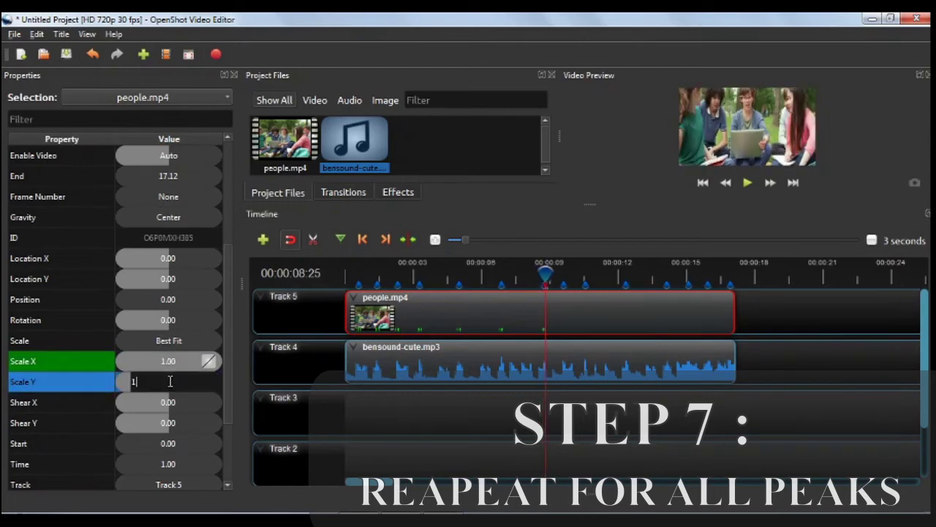
{"action": "key", "text": "Return"}
At the eighth peak, 00:00:09:19, set Scale X and Scale Y of people.mp4 to 1.5
{"action": "left_click", "coordinate": [386, 239]}
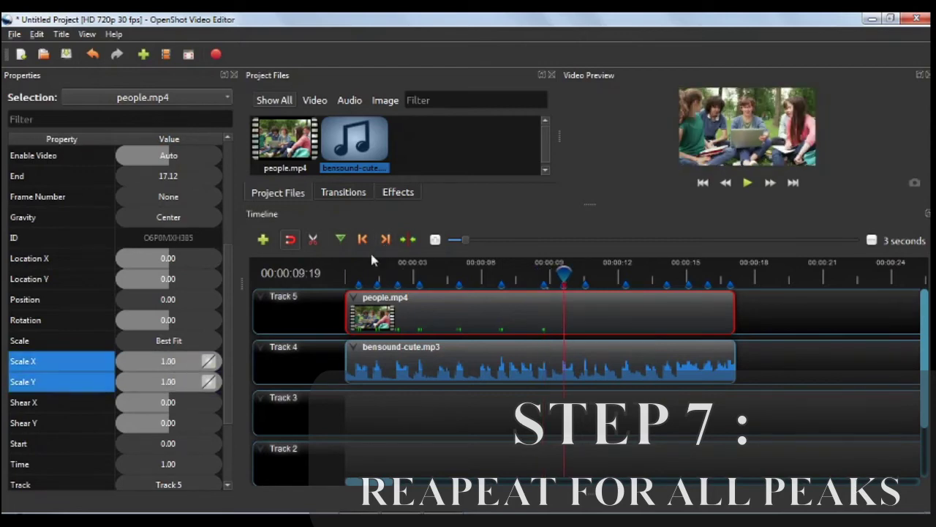
{"action": "double_click", "coordinate": [190, 360]}
{"action": "type", "text": "1.5"}
{"action": "key", "text": "Return"}
{"action": "double_click", "coordinate": [179, 381]}
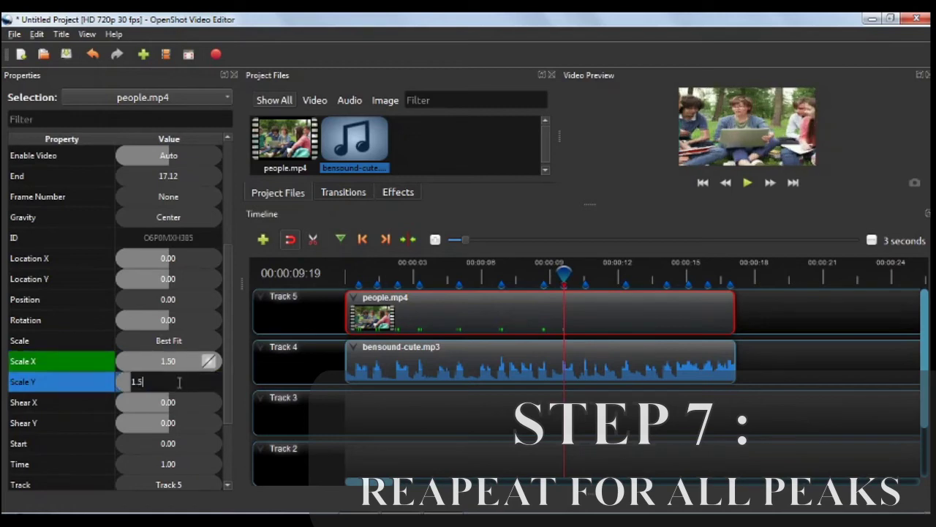
{"action": "type", "text": "1.5"}
{"action": "key", "text": "Return"}
One frame before the eighth peak, at 00:00:09:18, set Scale X and Scale Y of people.mp4 to 1.5
{"action": "key", "text": "Left"}
{"action": "double_click", "coordinate": [165, 360]}
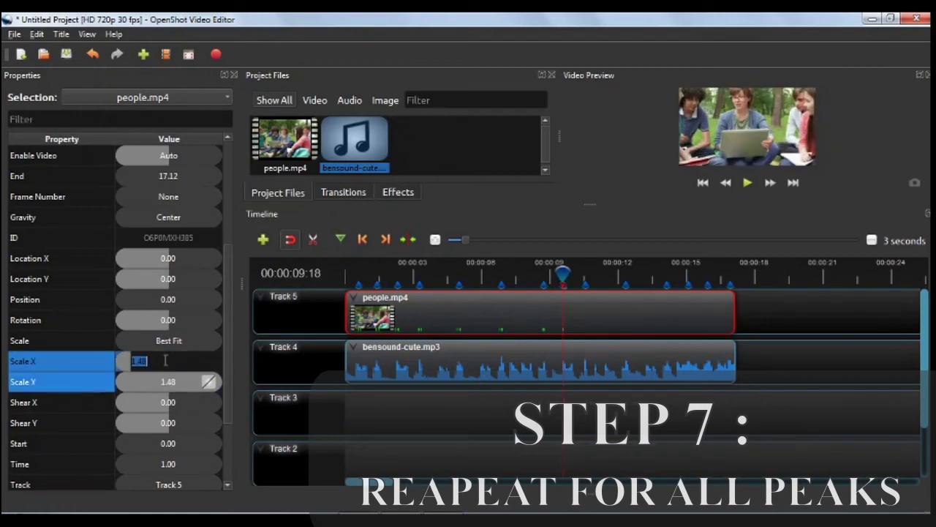
{"action": "type", "text": "1.5"}
{"action": "key", "text": "Return"}
{"action": "double_click", "coordinate": [165, 381]}
{"action": "type", "text": "1.5"}
{"action": "key", "text": "Return"}
Three frames after the eighth peak, at 00:00:09:22, set Scale X and Scale Y of people.mp4 to 1
{"action": "key", "text": "Right"}
{"action": "key", "text": "Right"}
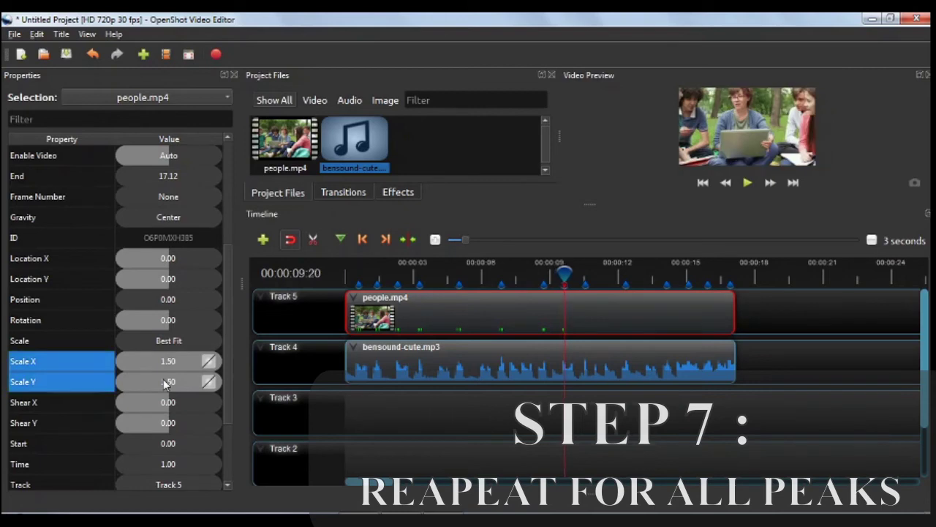
{"action": "key", "text": "Right"}
{"action": "key", "text": "Right"}
{"action": "double_click", "coordinate": [164, 360]}
{"action": "type", "text": "1"}
{"action": "key", "text": "Return"}
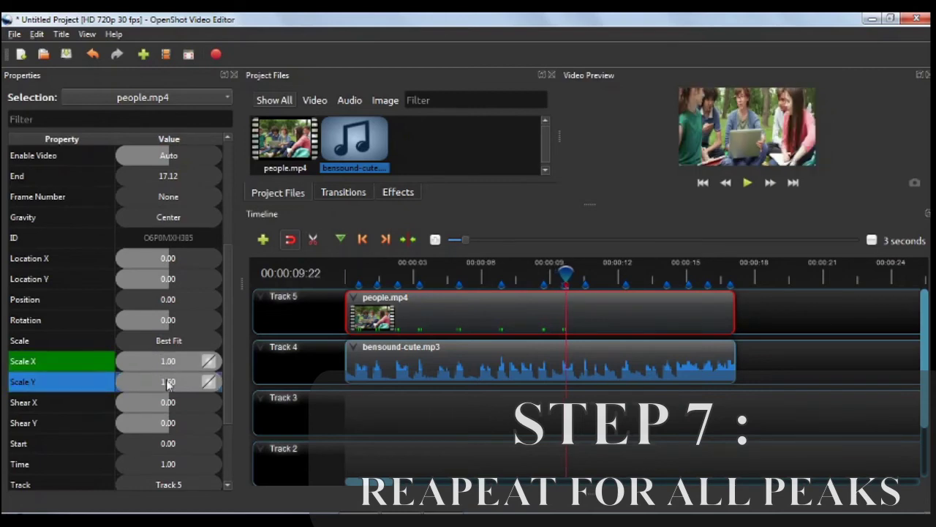
{"action": "double_click", "coordinate": [167, 382]}
{"action": "type", "text": "1"}
{"action": "key", "text": "Return"}
At the ninth peak, 00:00:10:18, set Scale X and Scale Y of people.mp4 to 1.5
{"action": "left_click", "coordinate": [386, 240]}
{"action": "double_click", "coordinate": [178, 364]}
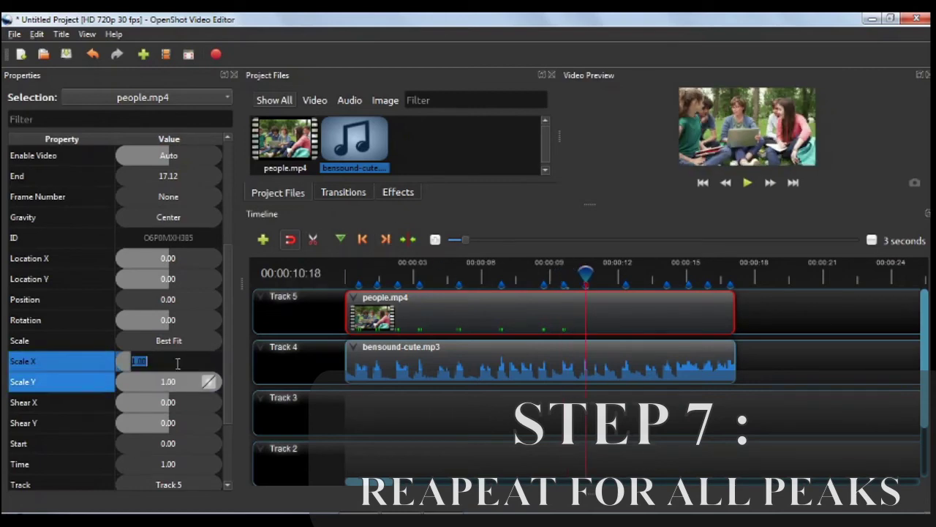
{"action": "type", "text": "1.5"}
{"action": "key", "text": "Return"}
{"action": "double_click", "coordinate": [182, 381]}
{"action": "type", "text": "1.5"}
{"action": "key", "text": "Return"}
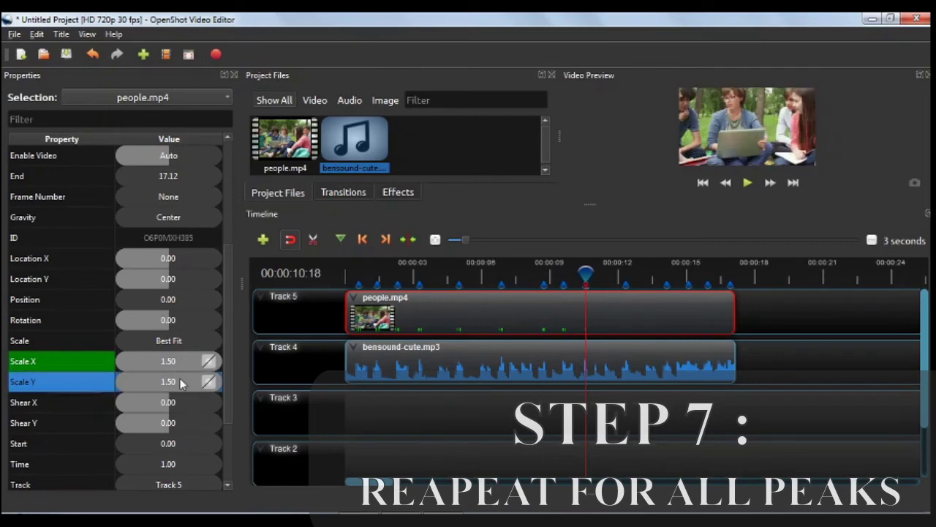
Two frames before the ninth peak, at 00:00:10:16, set Scale X and Scale Y of people.mp4 to 1
{"action": "key", "text": "Left"}
{"action": "key", "text": "Left"}
{"action": "key", "text": "Return"}
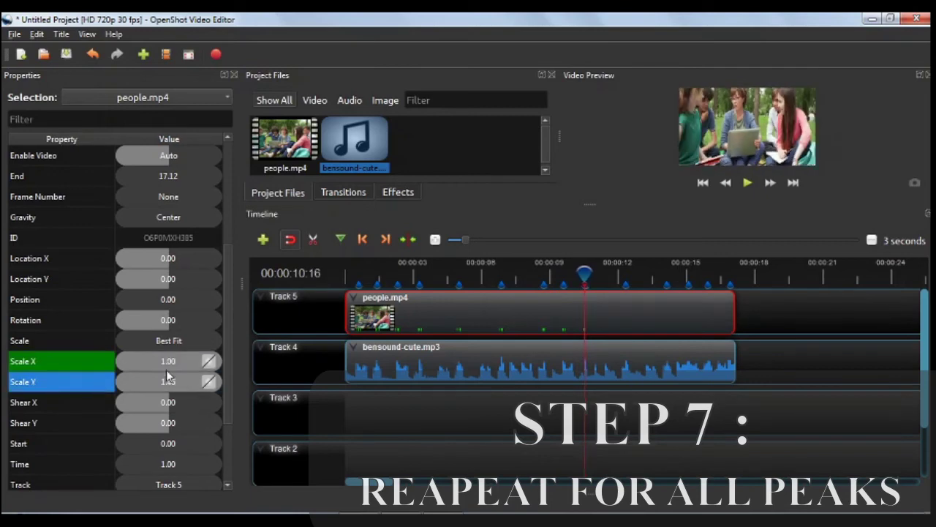
{"action": "double_click", "coordinate": [167, 381]}
{"action": "type", "text": "1"}
{"action": "key", "text": "Return"}
Two frames after the ninth peak, at 00:00:10:20, set Scale X and Scale Y of people.mp4 to 1
{"action": "key", "text": "Right"}
{"action": "key", "text": "Right"}
{"action": "key", "text": "Right"}
{"action": "key", "text": "Right"}
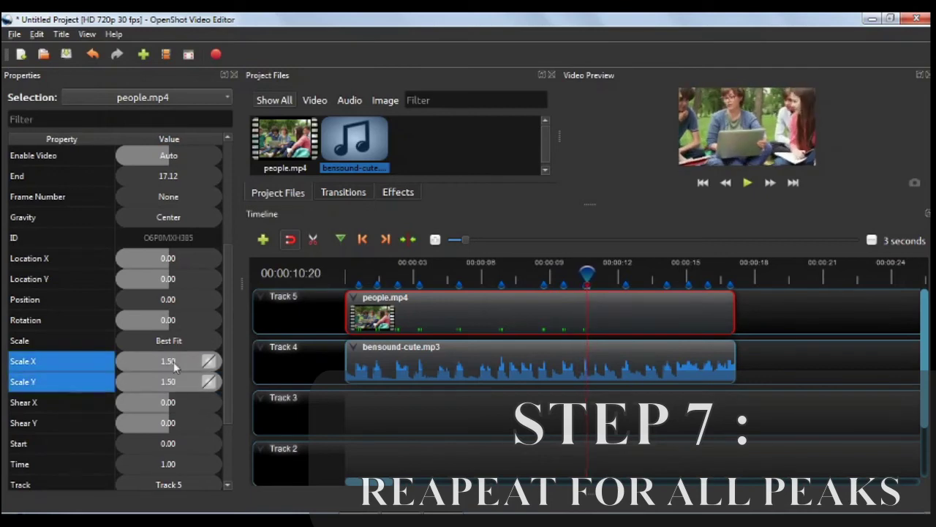
{"action": "double_click", "coordinate": [176, 362]}
{"action": "type", "text": "1"}
{"action": "key", "text": "Return"}
{"action": "double_click", "coordinate": [170, 381]}
{"action": "type", "text": "1"}
{"action": "key", "text": "Return"}
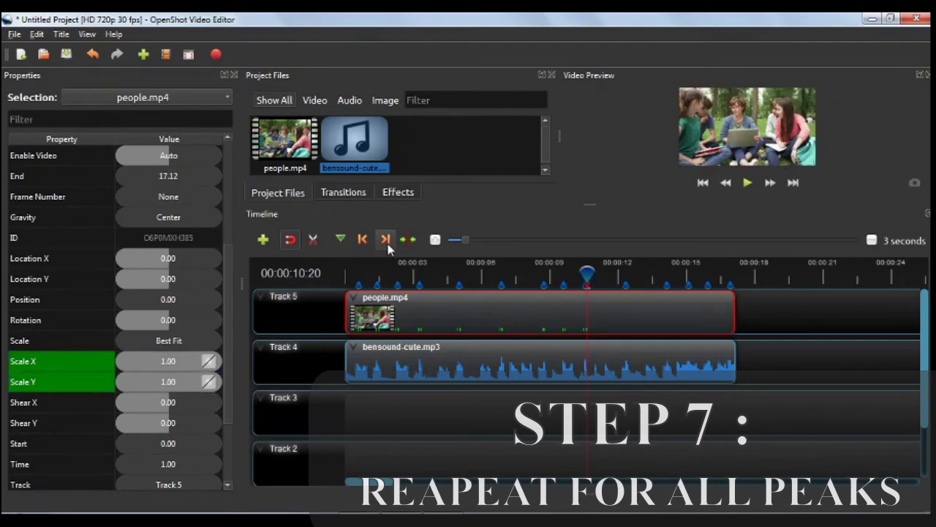
At the tenth peak, 00:00:12:11, set Scale X and Scale Y of people.mp4 to 1.5
{"action": "left_click", "coordinate": [386, 240]}
{"action": "double_click", "coordinate": [186, 362]}
{"action": "type", "text": "1.5"}
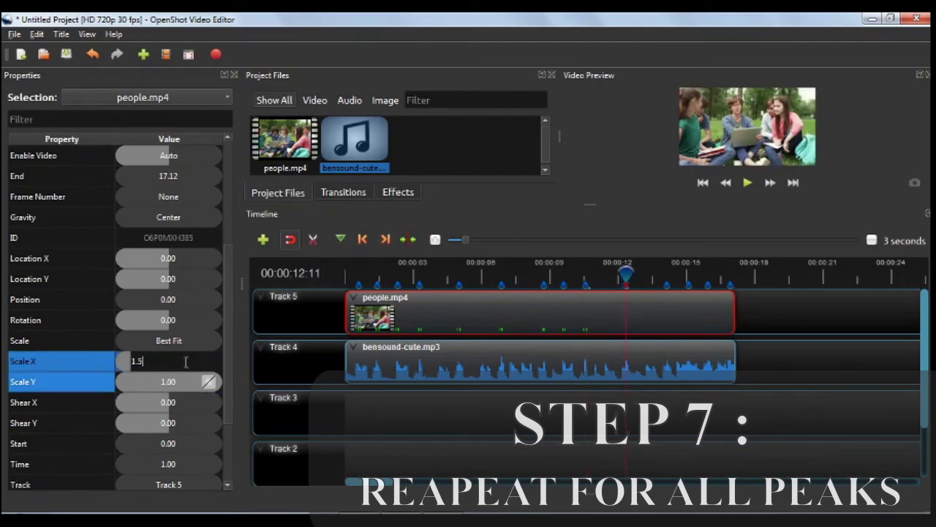
{"action": "key", "text": "Return"}
{"action": "double_click", "coordinate": [158, 384]}
{"action": "type", "text": "1.5"}
{"action": "key", "text": "Return"}
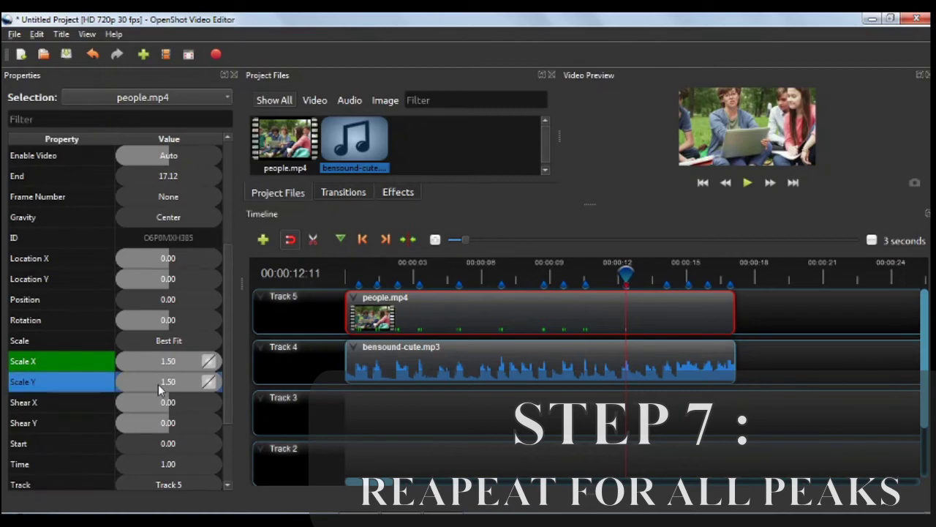
Three frames before the tenth peak, at 00:00:12:08, set Scale X and Scale Y of people.mp4 to 1
{"action": "key", "text": "Left"}
{"action": "key", "text": "Left"}
{"action": "key", "text": "Left"}
{"action": "double_click", "coordinate": [165, 360]}
{"action": "type", "text": "1"}
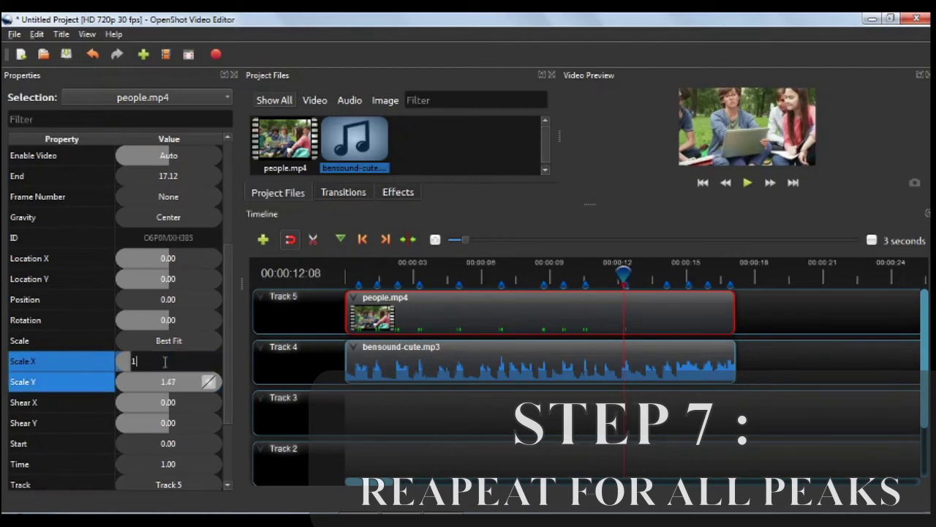
{"action": "type", "text": ".33"}
{"action": "key", "text": "Return"}
{"action": "double_click", "coordinate": [160, 375]}
{"action": "type", "text": "1.33"}
{"action": "key", "text": "Return"}
Two frames after the tenth peak, at 00:00:12:13, set Scale X and Scale Y of people.mp4 to 1
{"action": "key", "text": "Right"}
{"action": "key", "text": "Right"}
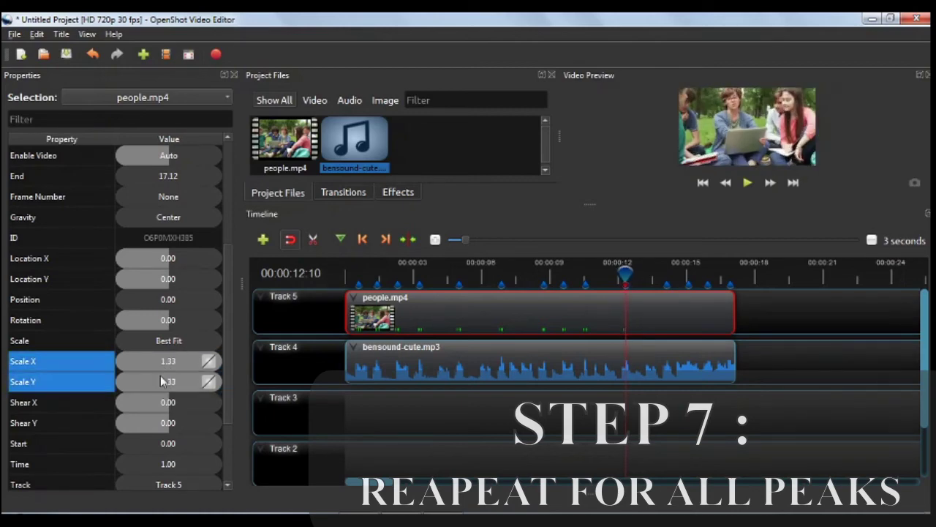
{"action": "key", "text": "Right"}
{"action": "key", "text": "Right"}
{"action": "key", "text": "Right"}
{"action": "double_click", "coordinate": [165, 361]}
{"action": "type", "text": "1"}
{"action": "key", "text": "Return"}
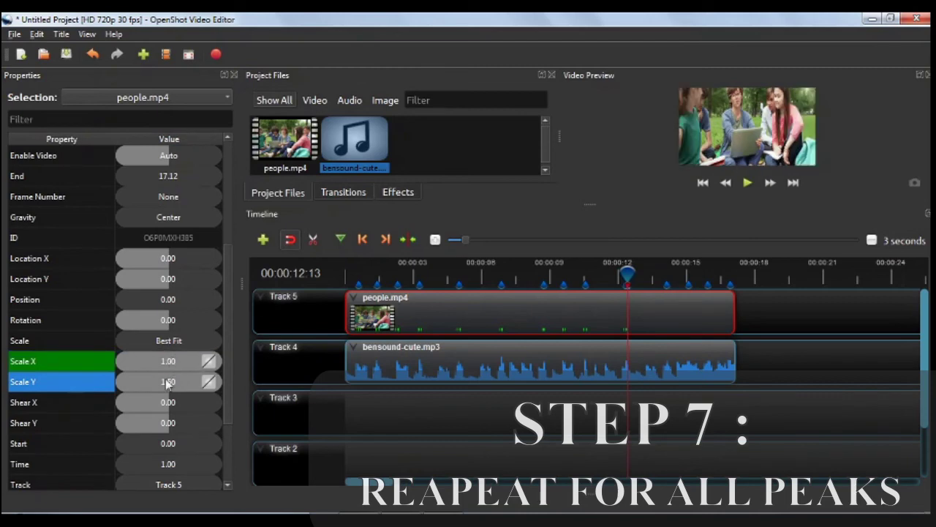
{"action": "double_click", "coordinate": [167, 381]}
{"action": "type", "text": "1"}
{"action": "key", "text": "Return"}
At the eleventh peak, 00:00:14:05, set Scale X and Scale Y of people.mp4 to 1.5
{"action": "left_click", "coordinate": [385, 239]}
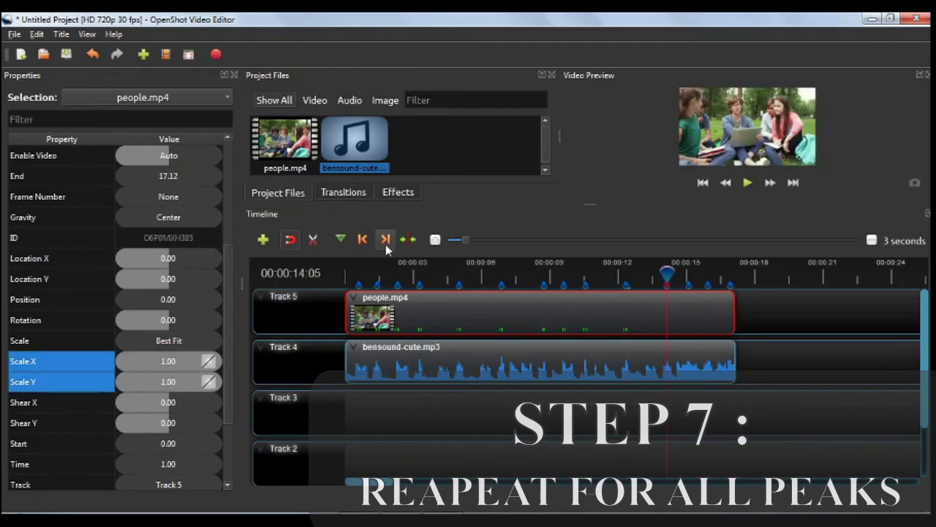
{"action": "double_click", "coordinate": [181, 370]}
{"action": "type", "text": "1.5"}
{"action": "key", "text": "Return"}
{"action": "double_click", "coordinate": [172, 381]}
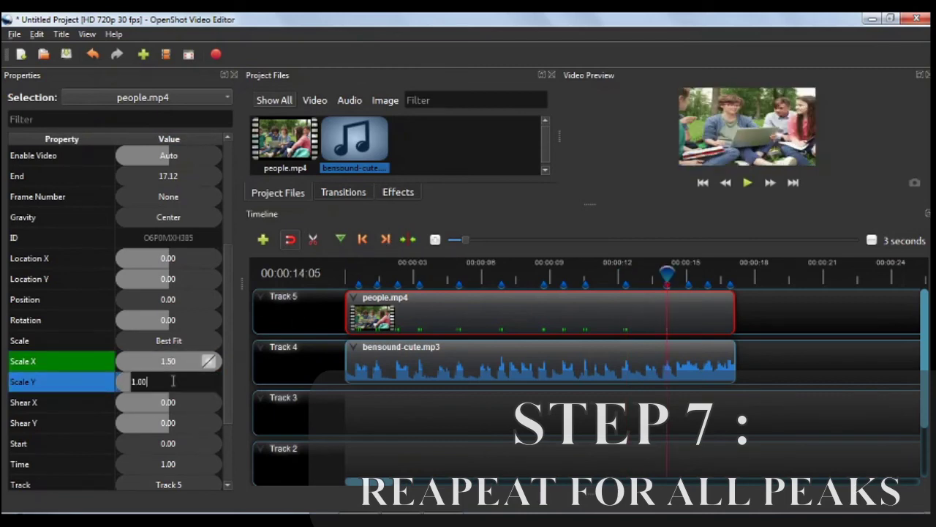
{"action": "key", "text": "BackSpace"}
{"action": "type", "text": "5"}
{"action": "key", "text": "Return"}
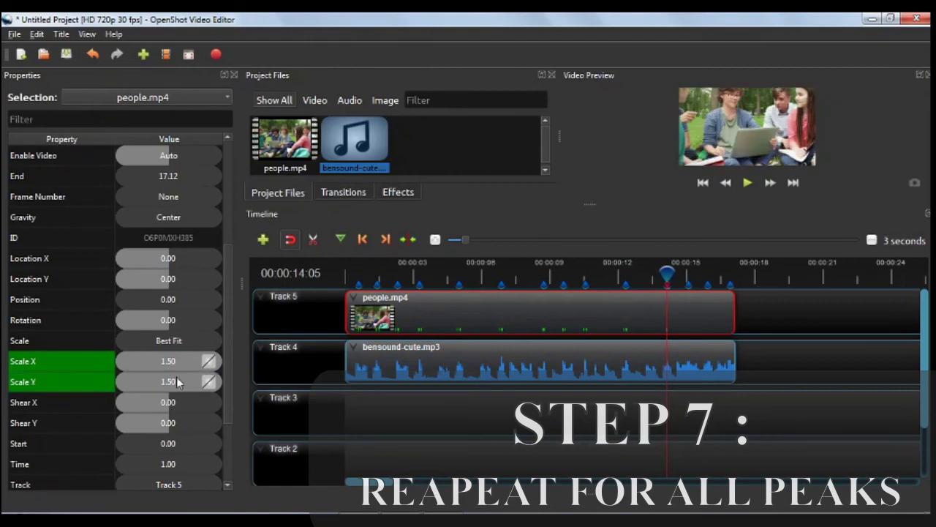
Two frames before the eleventh peak, at 00:00:14:03, set Scale X and Scale Y of people.mp4 to 1
{"action": "key", "text": "Left"}
{"action": "key", "text": "Left"}
{"action": "key", "text": "Left"}
{"action": "double_click", "coordinate": [168, 361]}
{"action": "type", "text": "1"}
{"action": "key", "text": "Return"}
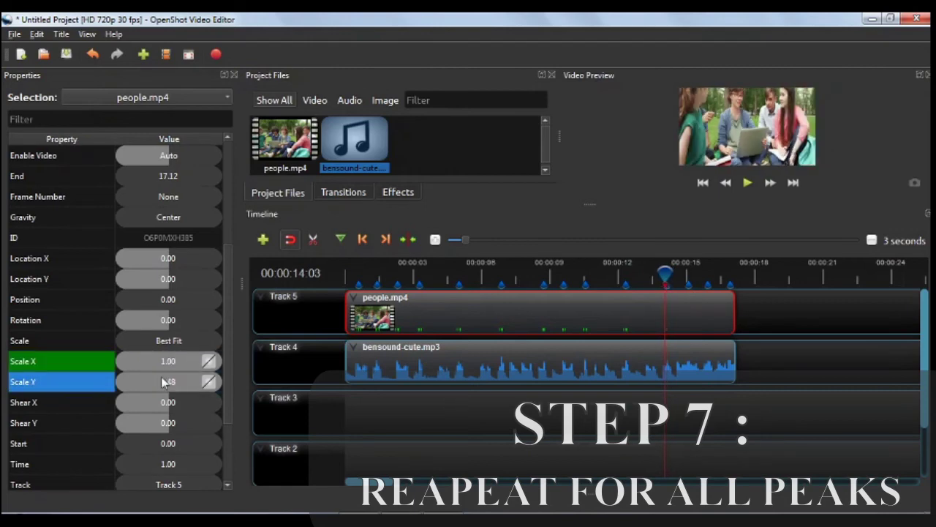
{"action": "double_click", "coordinate": [161, 379]}
{"action": "type", "text": "1"}
{"action": "key", "text": "Return"}
Two frames after the eleventh peak, at 00:00:14:07, set Scale X and Scale Y of people.mp4 to 1
{"action": "key", "text": "Right"}
{"action": "key", "text": "Right"}
{"action": "key", "text": "Right"}
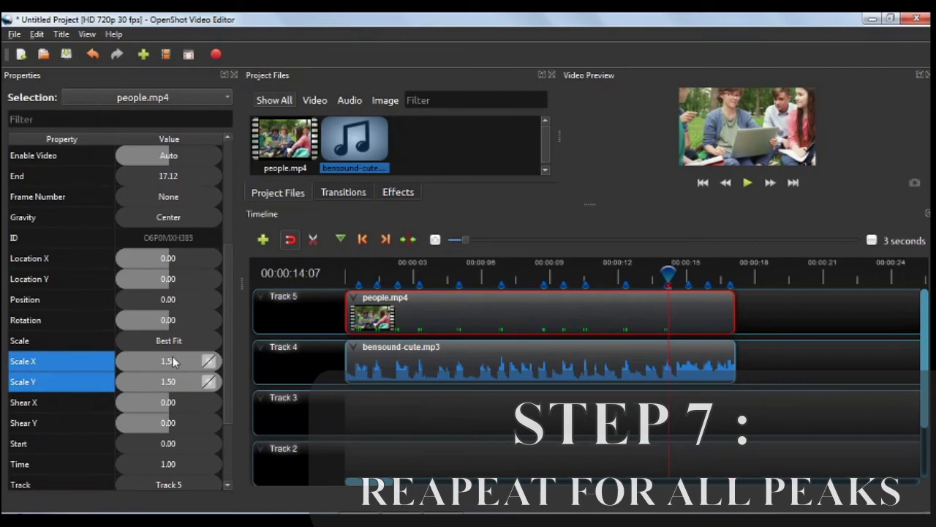
{"action": "double_click", "coordinate": [174, 361]}
{"action": "type", "text": "1"}
{"action": "key", "text": "Return"}
{"action": "double_click", "coordinate": [164, 381]}
{"action": "type", "text": "1"}
{"action": "key", "text": "Return"}
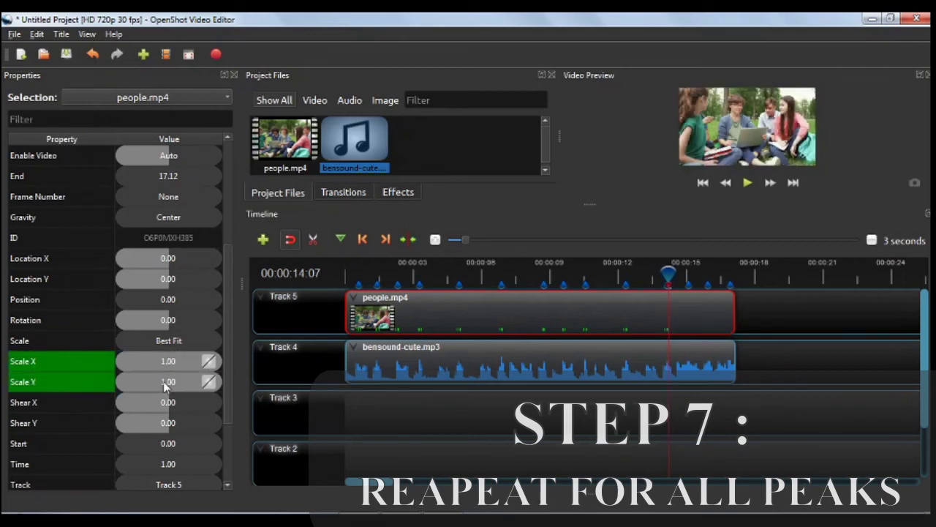
At the twelfth peak, 00:00:15:04, set Scale X and Scale Y of people.mp4 to 1.5
{"action": "left_click", "coordinate": [386, 239]}
{"action": "double_click", "coordinate": [170, 362]}
{"action": "type", "text": "1.5"}
{"action": "key", "text": "Return"}
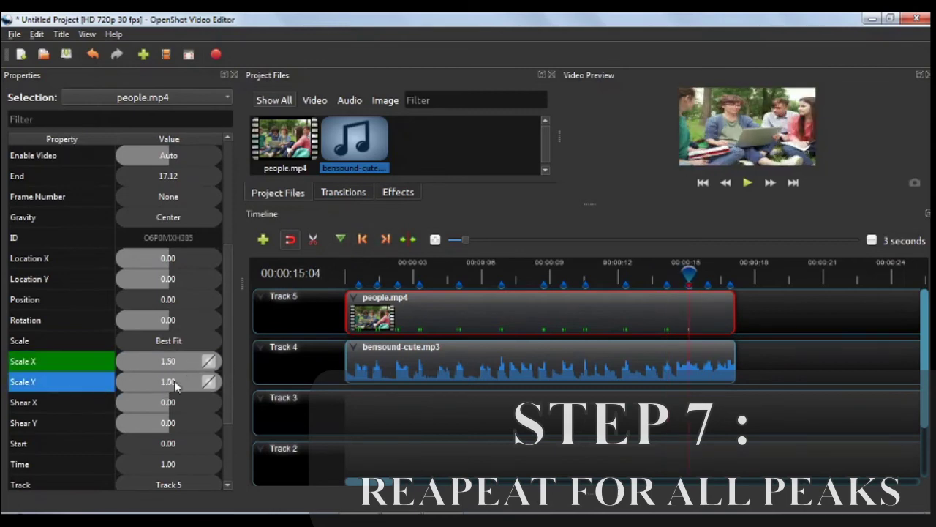
{"action": "double_click", "coordinate": [174, 382]}
{"action": "type", "text": "1.5"}
{"action": "key", "text": "Return"}
Two frames before the twelfth peak, at 00:00:15:02, set Scale X and Scale Y of people.mp4 to 1
{"action": "key", "text": "Left"}
{"action": "key", "text": "Left"}
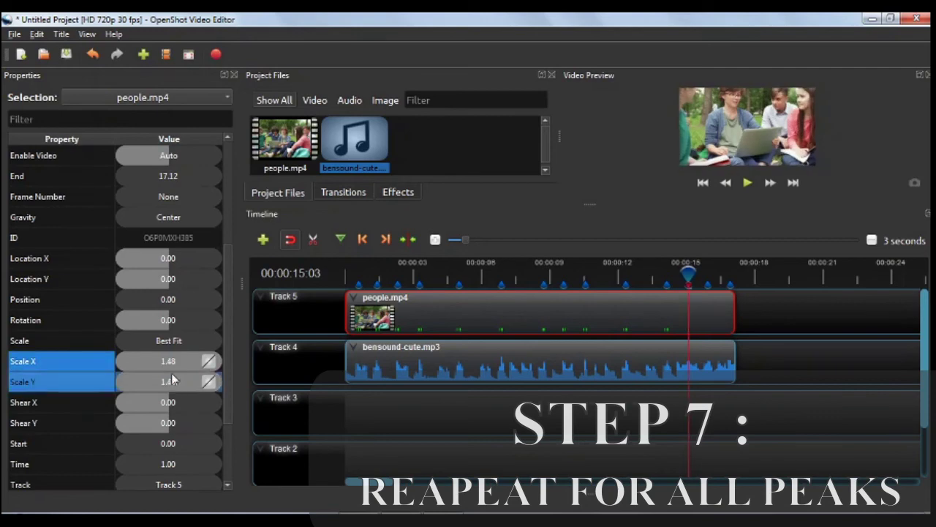
{"action": "double_click", "coordinate": [173, 361]}
{"action": "type", "text": "1.5"}
{"action": "key", "text": "Return"}
{"action": "double_click", "coordinate": [172, 382]}
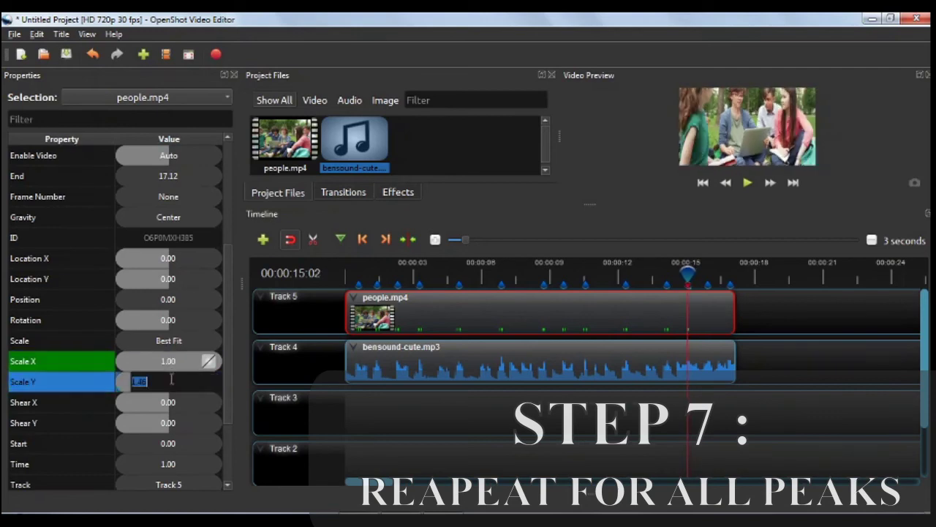
{"action": "type", "text": "1.5"}
{"action": "key", "text": "Return"}
Two frames after the twelfth peak, at 00:00:15:06, set Scale X and Scale Y of people.mp4 to 1
{"action": "key", "text": "Right"}
{"action": "key", "text": "Right"}
{"action": "key", "text": "Right"}
{"action": "key", "text": "Right"}
{"action": "double_click", "coordinate": [173, 362]}
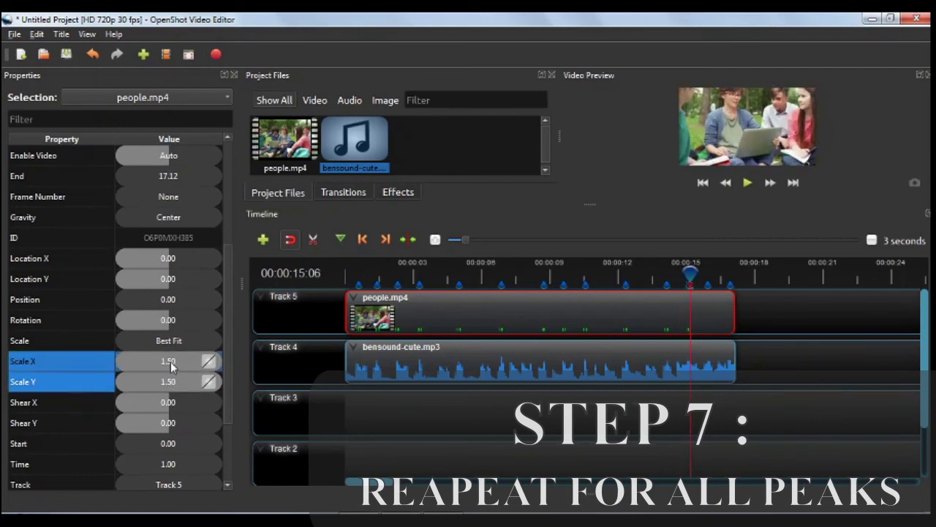
{"action": "type", "text": "1"}
{"action": "key", "text": "Return"}
{"action": "double_click", "coordinate": [172, 384]}
{"action": "type", "text": "1"}
{"action": "key", "text": "Return"}
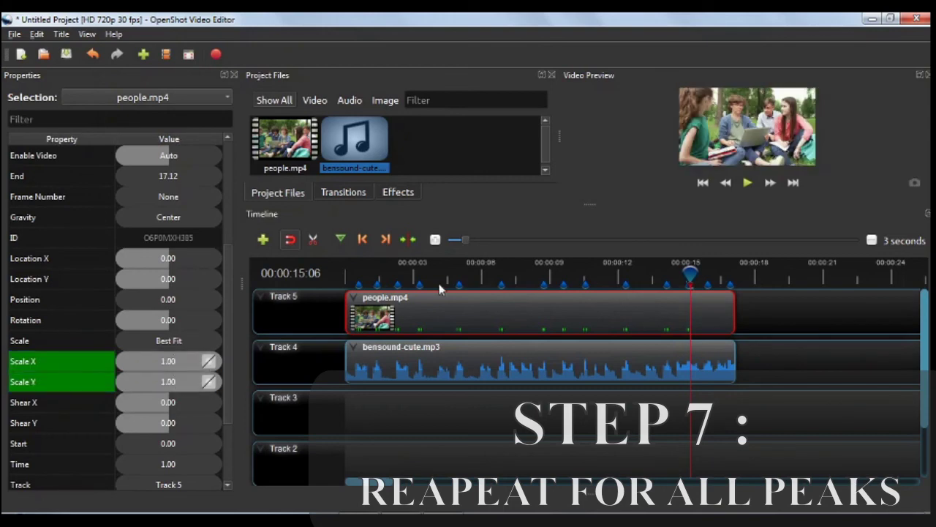
At the thirteenth peak, 00:00:15:29, set Scale X and Scale Y of people.mp4 to 1.5
{"action": "left_click", "coordinate": [386, 239]}
{"action": "double_click", "coordinate": [181, 365]}
{"action": "type", "text": "1"}
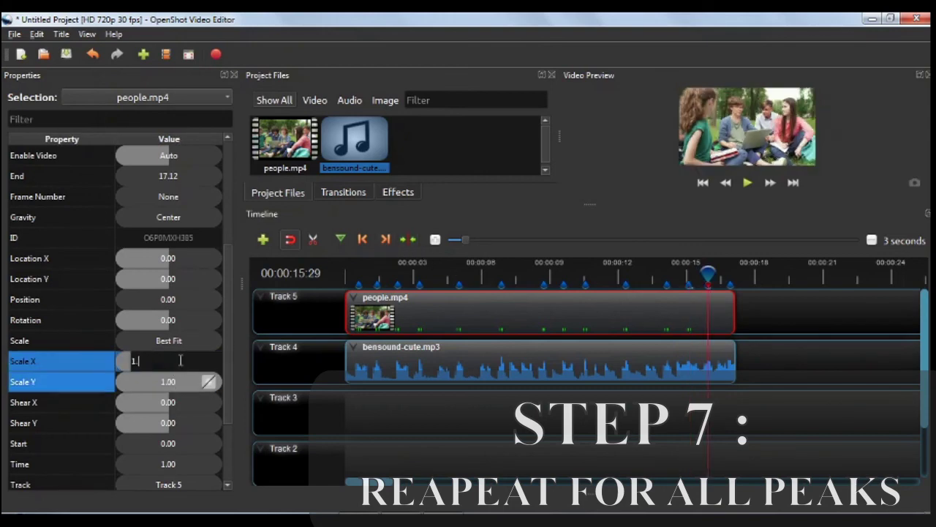
{"action": "type", "text": ".5"}
{"action": "key", "text": "Return"}
{"action": "double_click", "coordinate": [180, 381]}
{"action": "type", "text": "1.5"}
{"action": "key", "text": "Return"}
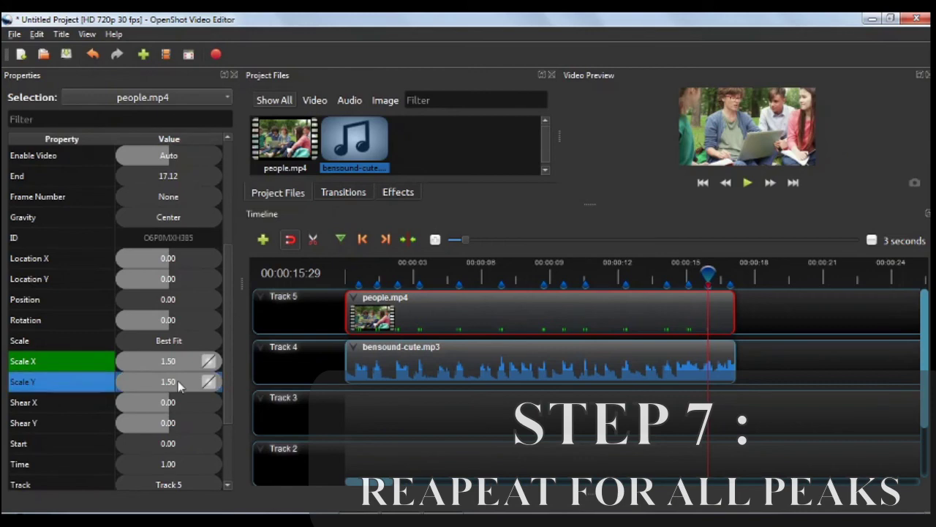
Two frames before the thirteenth peak, at 00:00:15:27, set Scale X and Scale Y of people.mp4 to 1
{"action": "key", "text": "Left"}
{"action": "key", "text": "Left"}
{"action": "double_click", "coordinate": [175, 365]}
{"action": "type", "text": "1"}
{"action": "key", "text": "Return"}
{"action": "double_click", "coordinate": [164, 383]}
{"action": "type", "text": "1"}
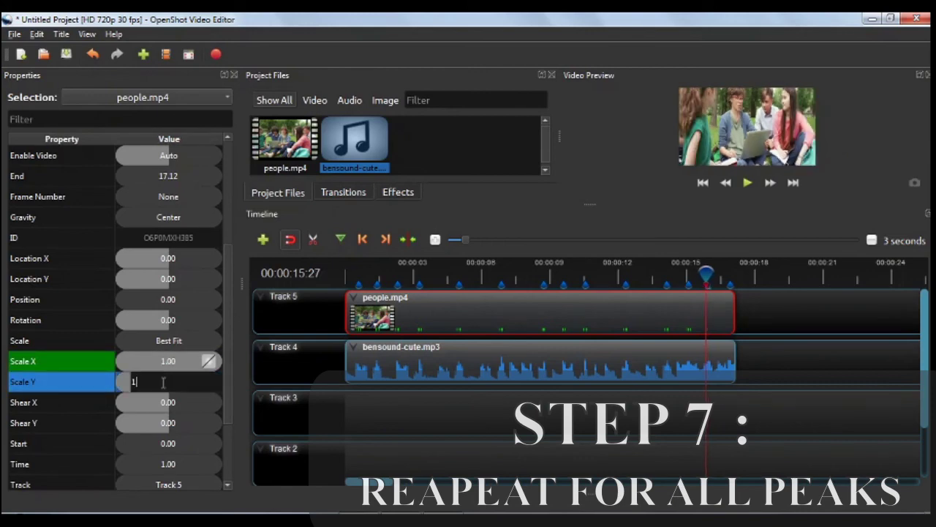
{"action": "key", "text": "Return"}
Two frames after the thirteenth peak, at 00:00:16:01, set Scale X and Scale Y of people.mp4 to 1
{"action": "key", "text": "Right"}
{"action": "key", "text": "Right"}
{"action": "key", "text": "Right"}
{"action": "double_click", "coordinate": [168, 363]}
{"action": "type", "text": "1"}
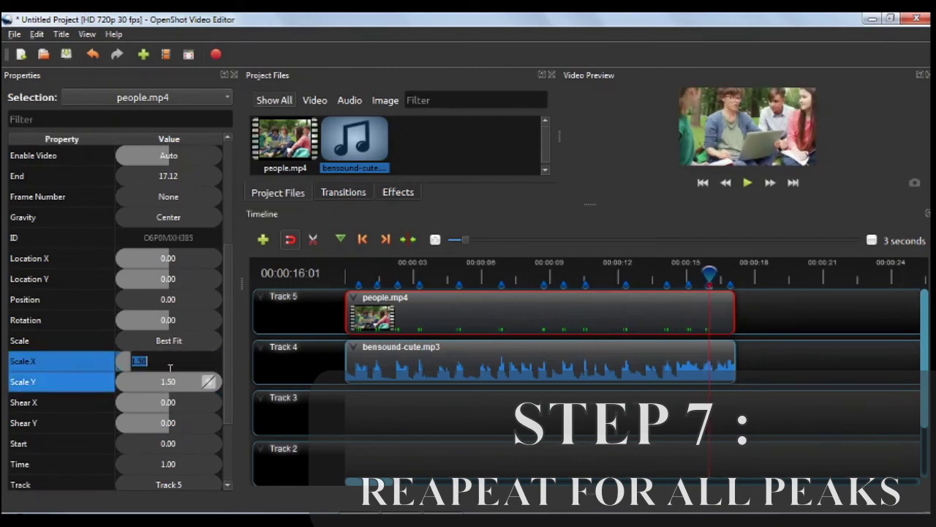
{"action": "key", "text": "Return"}
{"action": "double_click", "coordinate": [168, 381]}
{"action": "type", "text": "1"}
{"action": "key", "text": "Return"}
At the last peak, 00:00:16:29, set Scale X and Scale Y of people.mp4 to 1.5
{"action": "left_click", "coordinate": [386, 239]}
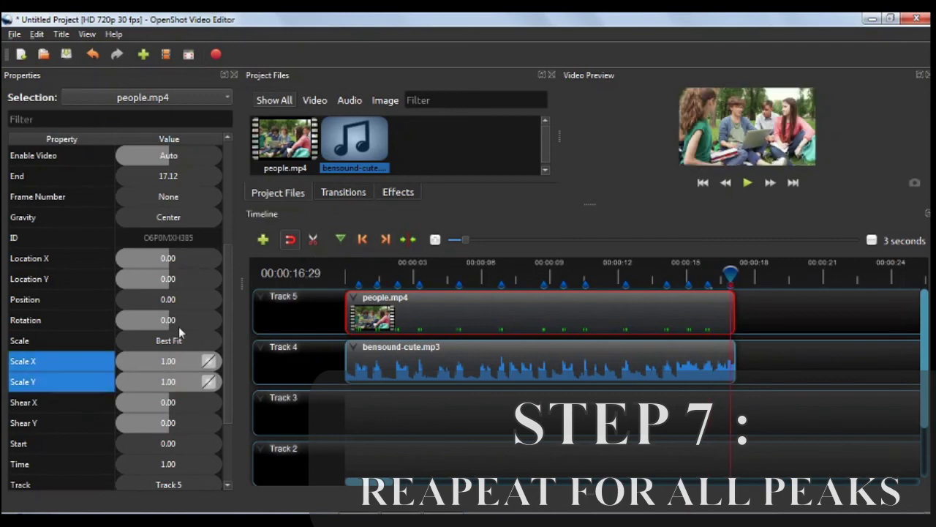
{"action": "double_click", "coordinate": [125, 360]}
{"action": "type", "text": "1.5"}
{"action": "key", "text": "Return"}
{"action": "double_click", "coordinate": [133, 380]}
{"action": "type", "text": "1.5"}
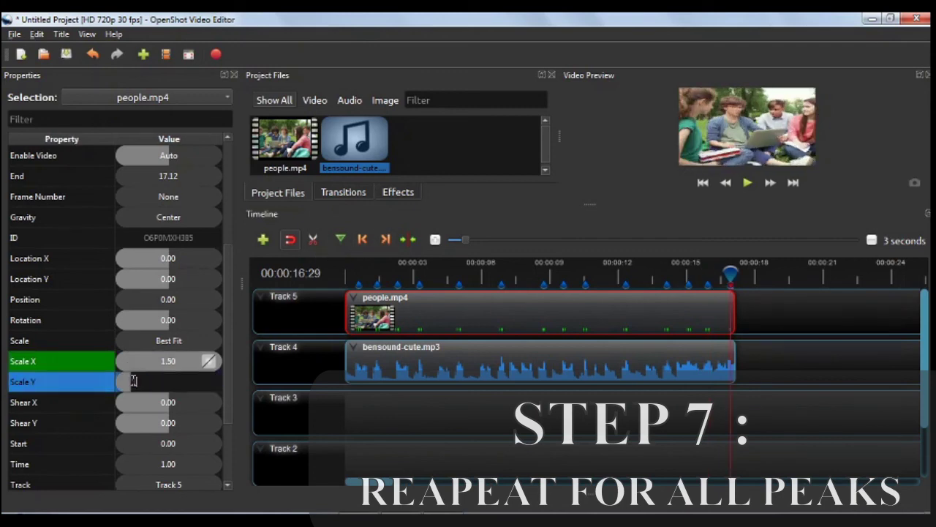
{"action": "key", "text": "Return"}
Two frames before the last peak, at 00:00:16:27, set Scale X and Scale Y of people.mp4 to 1
{"action": "key", "text": "Left"}
{"action": "key", "text": "Left"}
{"action": "double_click", "coordinate": [143, 364]}
{"action": "type", "text": "1"}
{"action": "key", "text": "Return"}
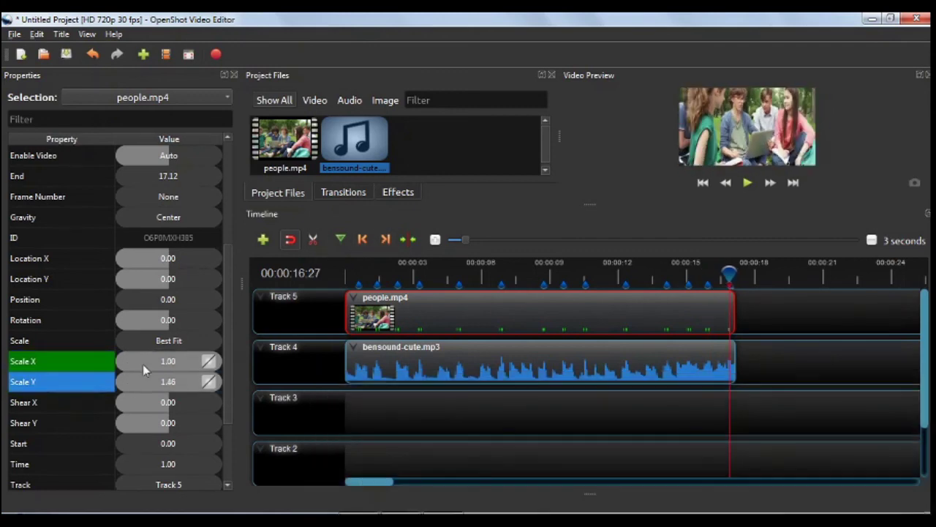
{"action": "double_click", "coordinate": [144, 377]}
{"action": "type", "text": "1"}
{"action": "key", "text": "Return"}
Two frames after the last peak, at 00:00:17:01, set Scale X and Scale Y of people.mp4 to 1
{"action": "key", "text": "Right"}
{"action": "key", "text": "Right"}
{"action": "key", "text": "Right"}
{"action": "key", "text": "Right"}
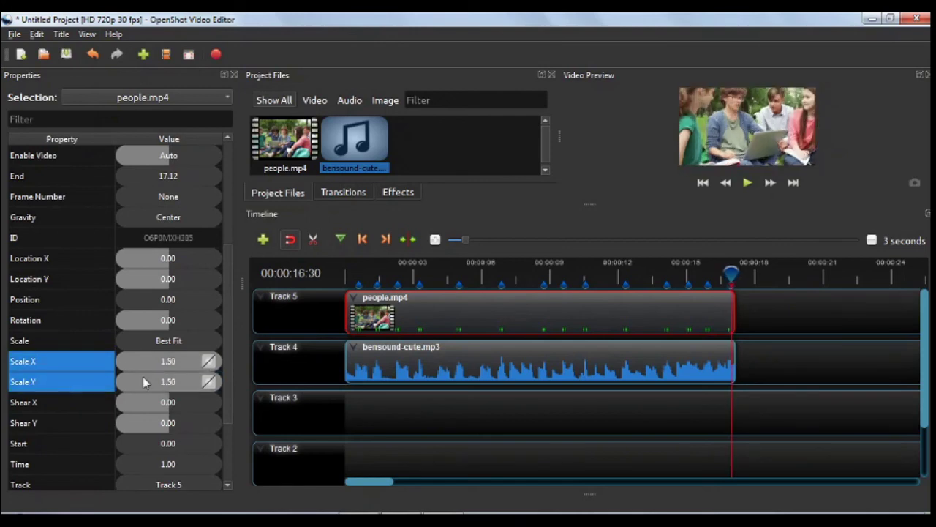
{"action": "double_click", "coordinate": [158, 359]}
{"action": "type", "text": "1"}
{"action": "key", "text": "Return"}
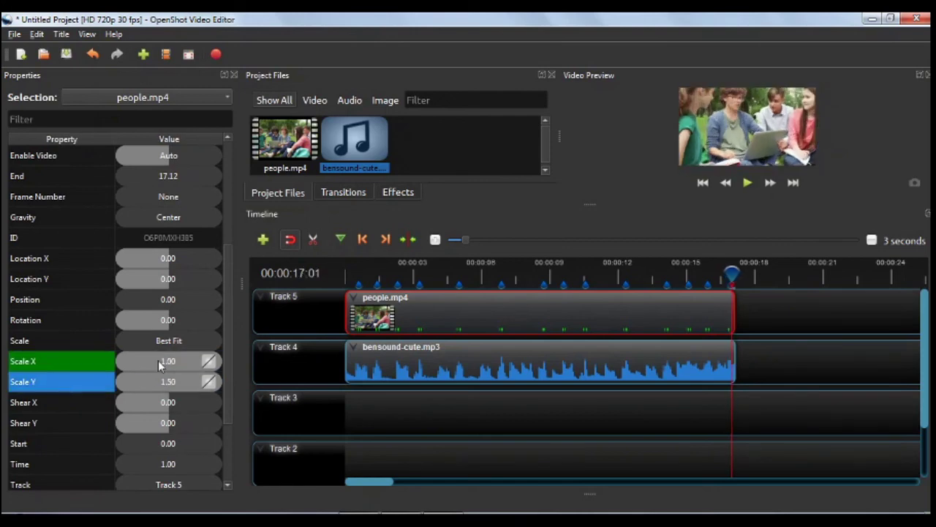
{"action": "double_click", "coordinate": [153, 376]}
{"action": "type", "text": "1"}
{"action": "key", "text": "Return"}
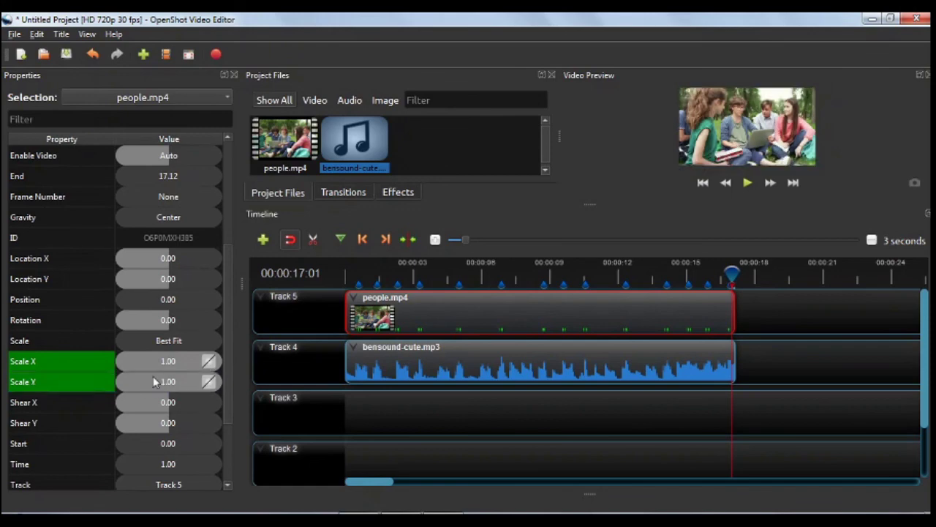
Play back the timeline from about 00:00:01:10 for a few seconds to check the zooms against the music
{"action": "left_click_drag", "start_coordinate": [731, 274], "coordinate": [374, 268]}
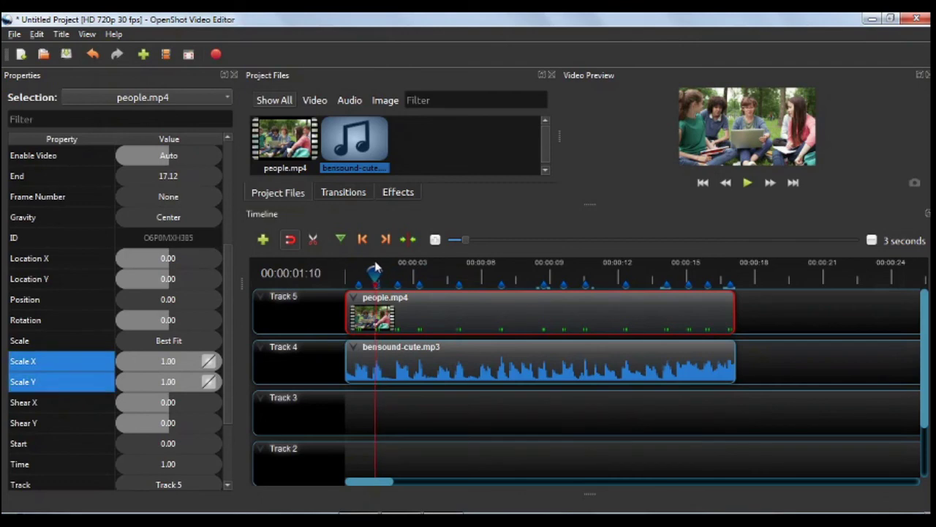
{"action": "left_click", "coordinate": [746, 184]}
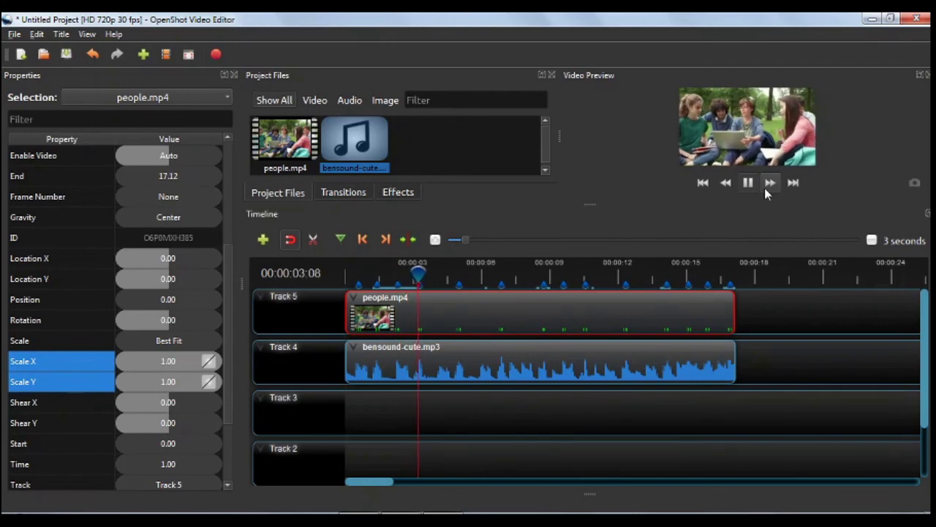
{"action": "left_click", "coordinate": [749, 184]}
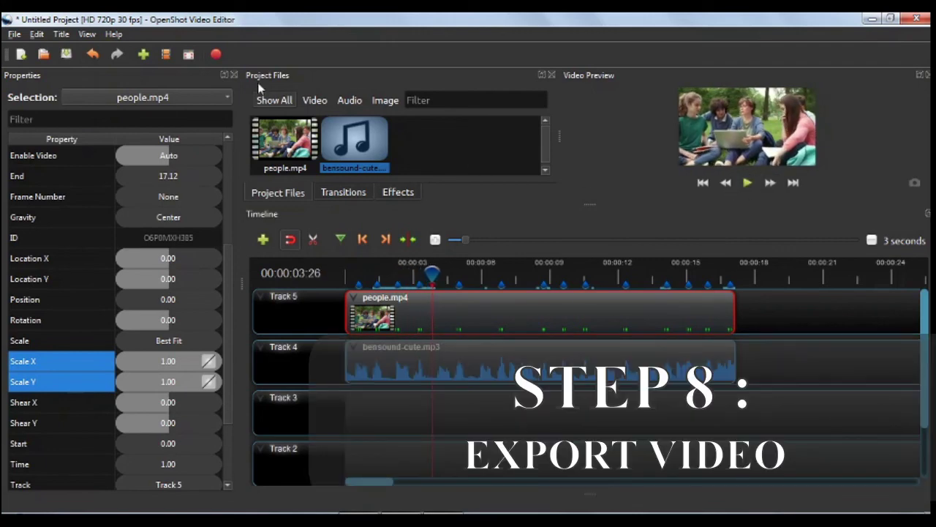
Open the video export settings for the project
{"action": "left_click", "coordinate": [217, 56]}
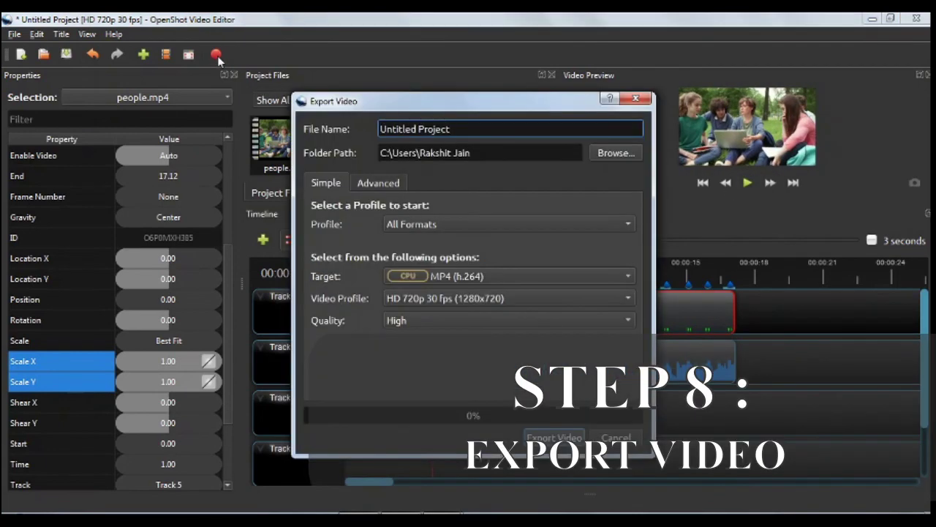